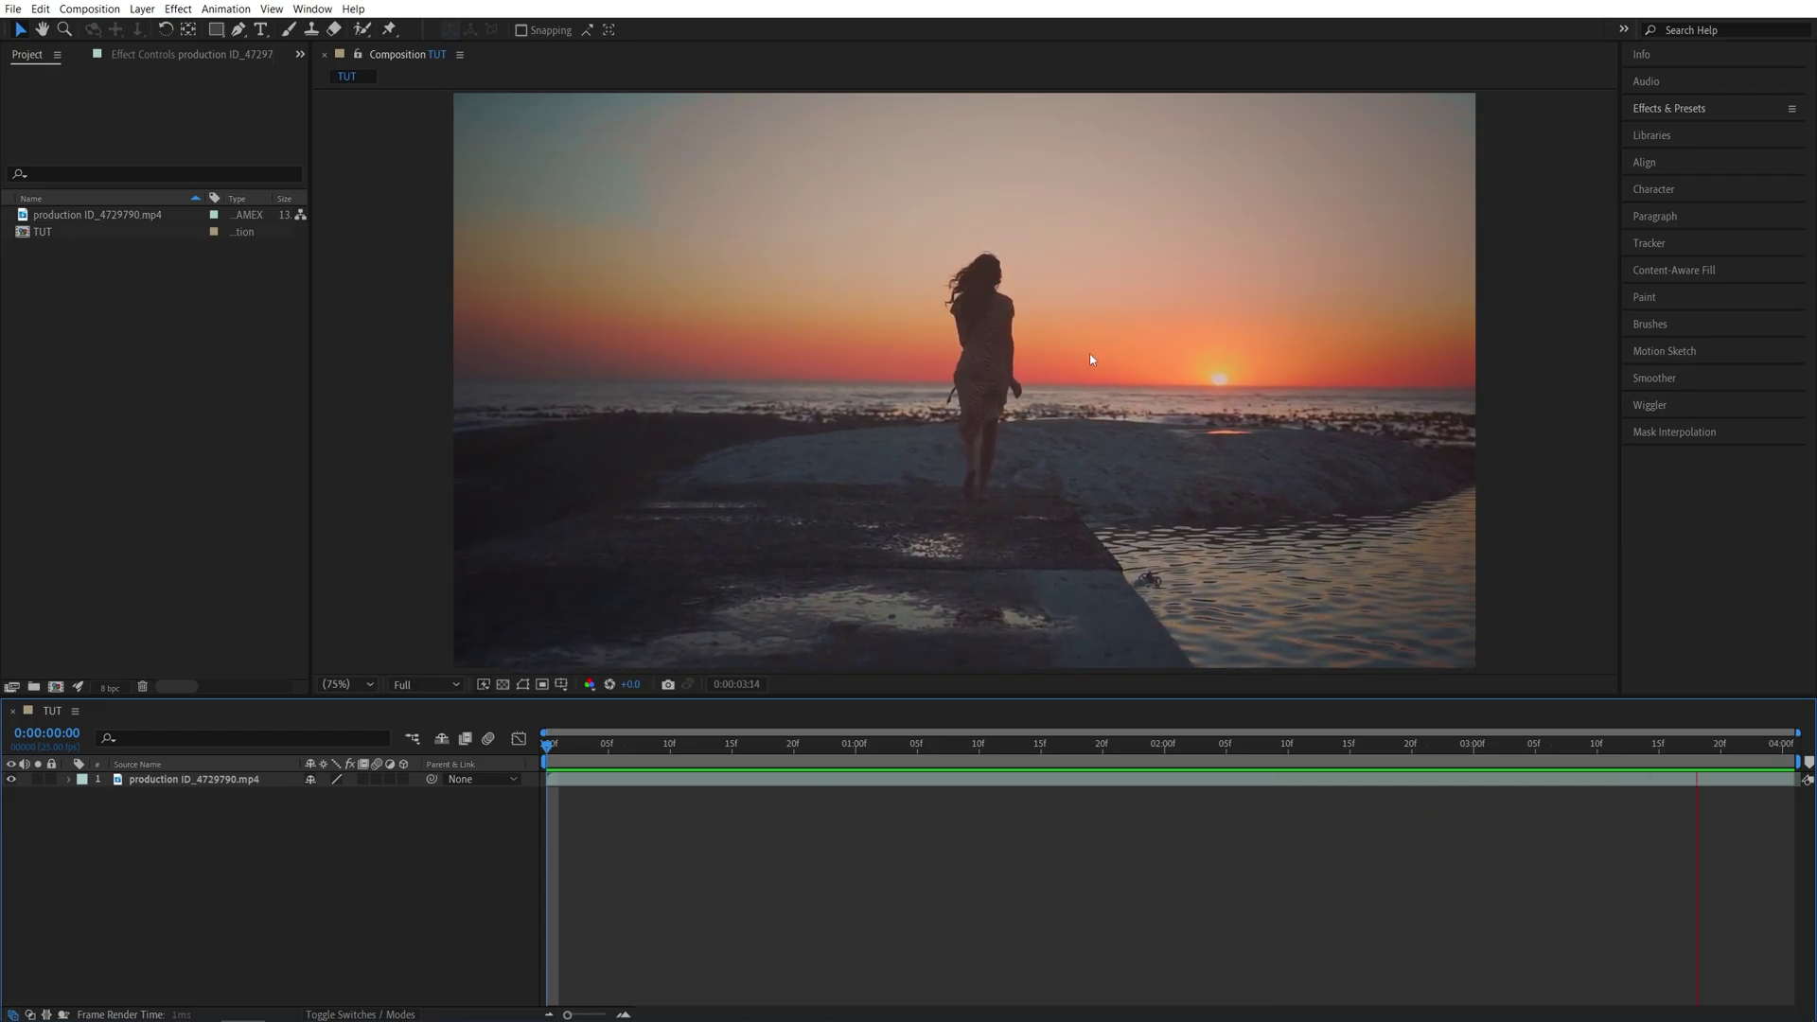
- Open the production ID_4729790.mp4 layer for rotoscoping and paint a Roto Brush foreground stroke down the woman's back
click(362, 31)
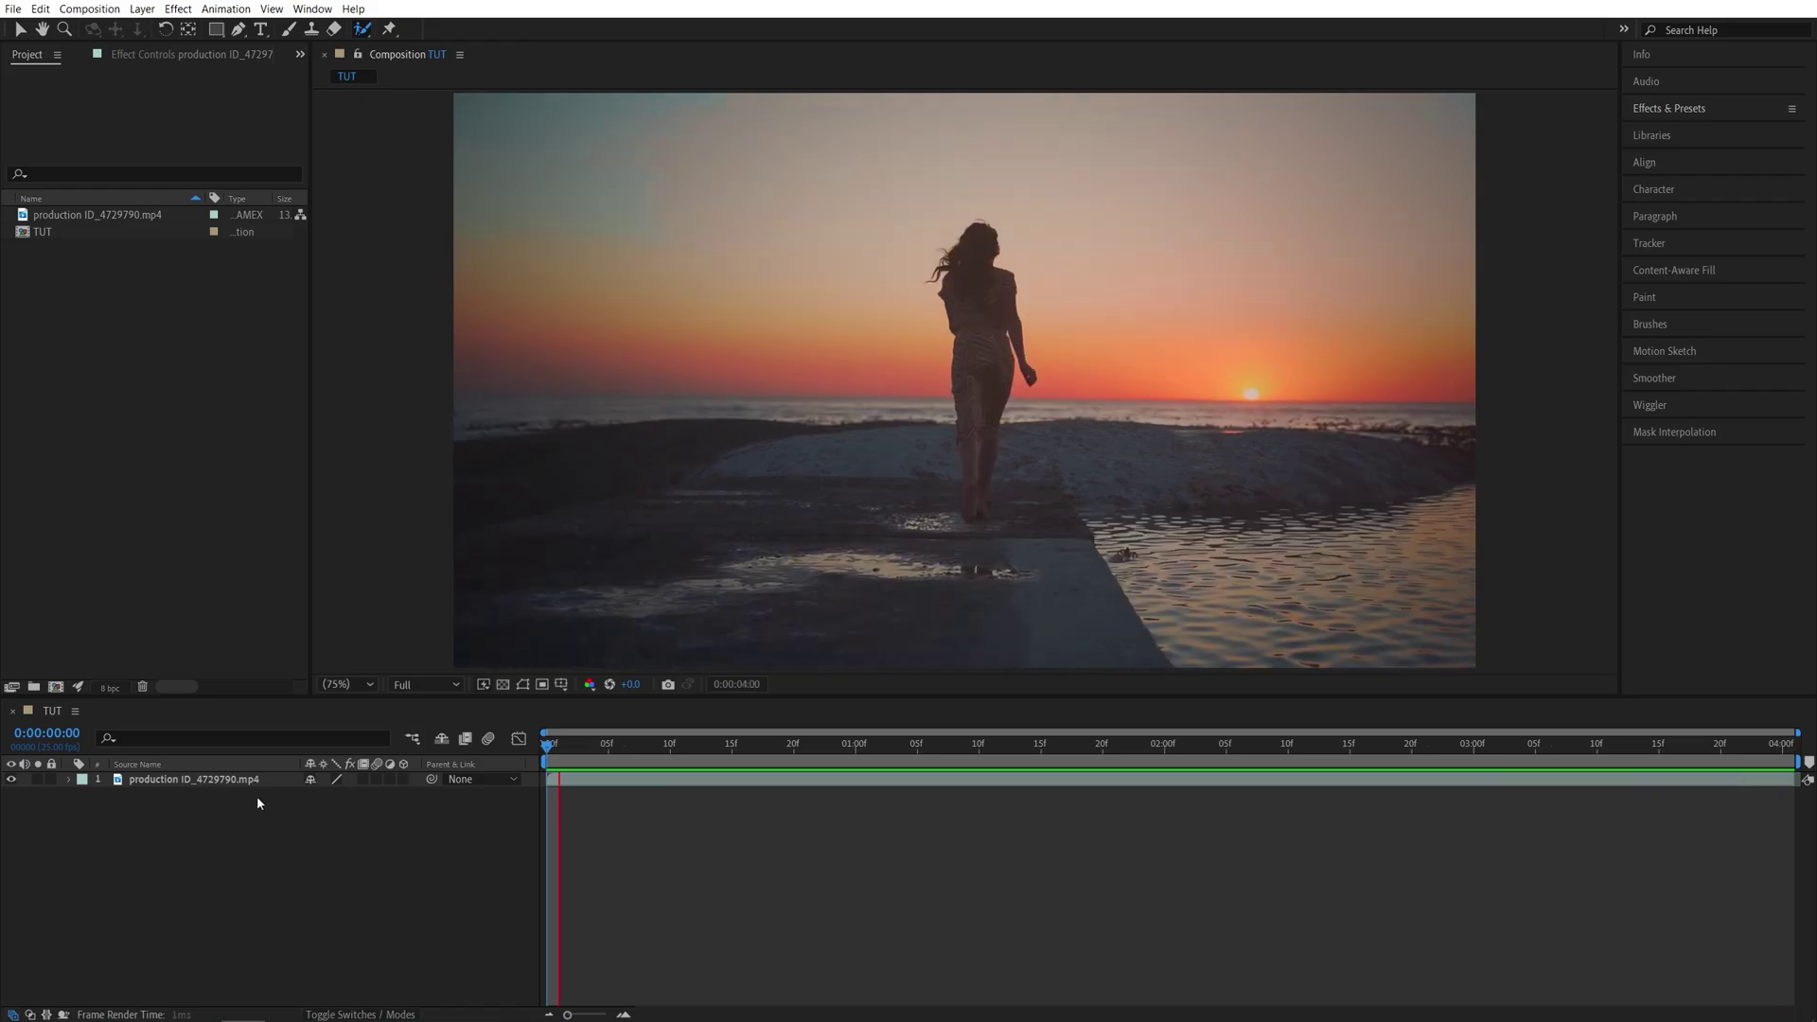
double_click(187, 782)
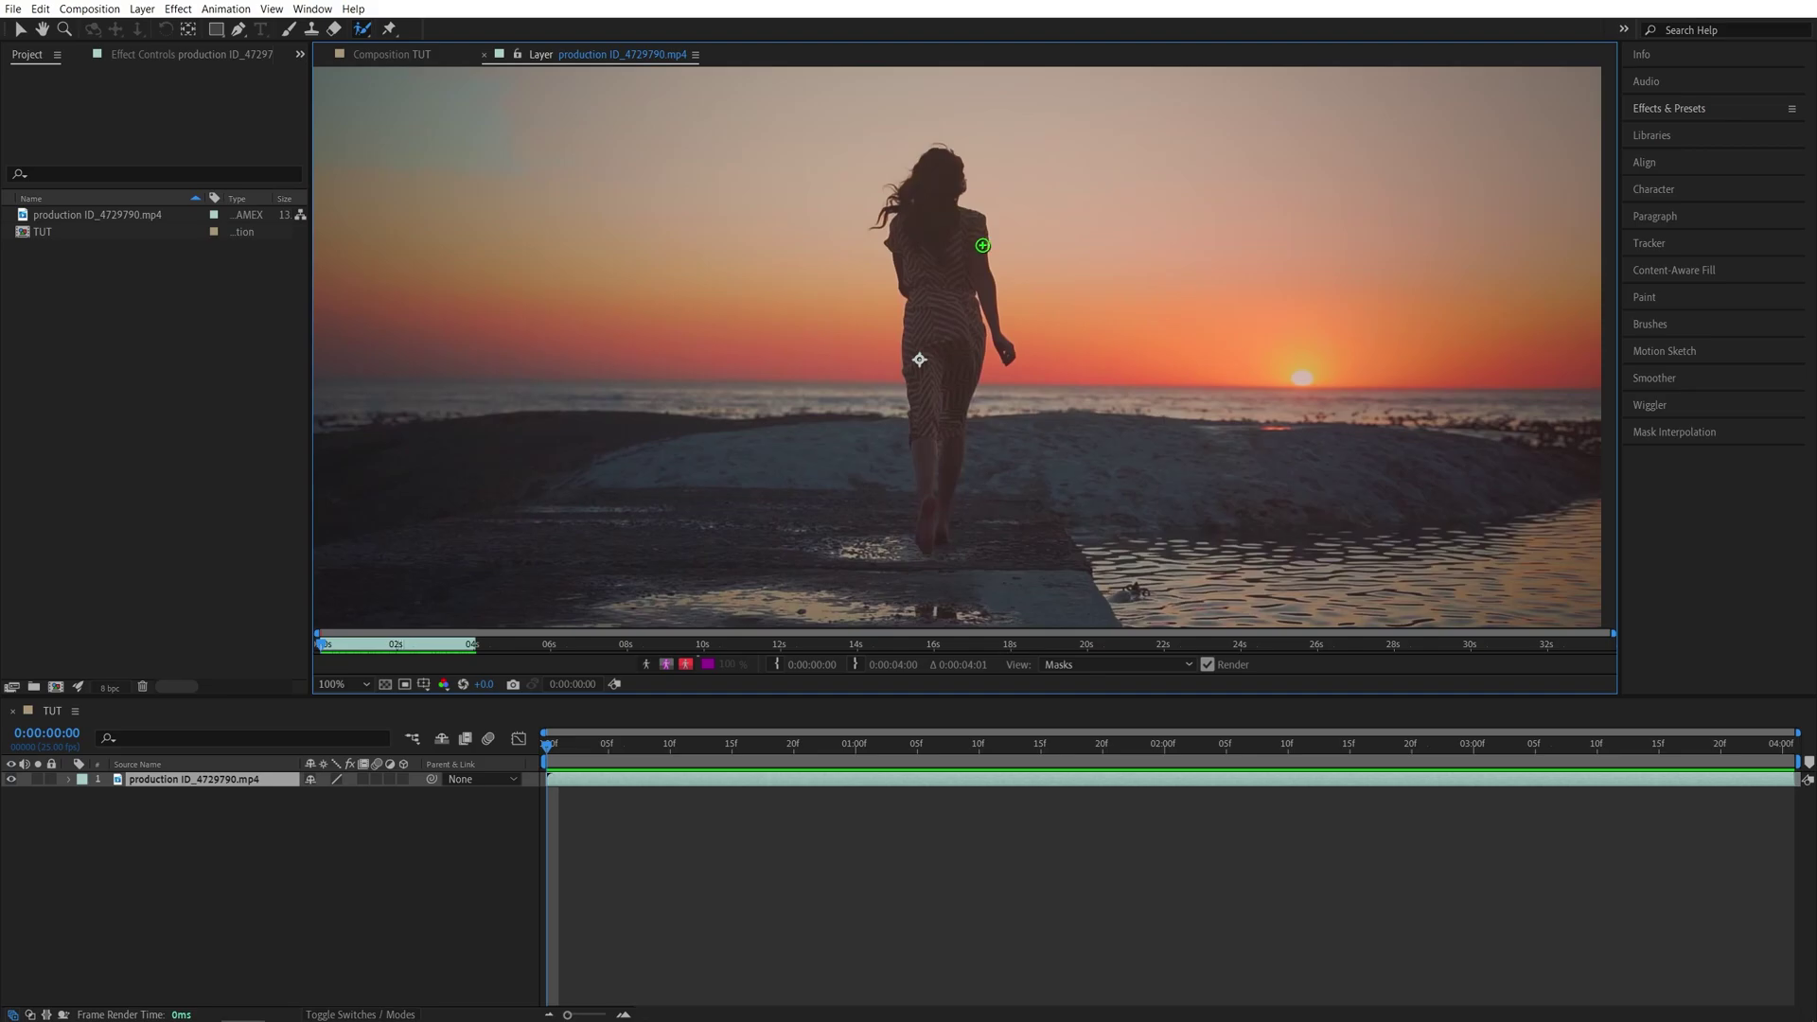
drag(933, 220, 942, 305)
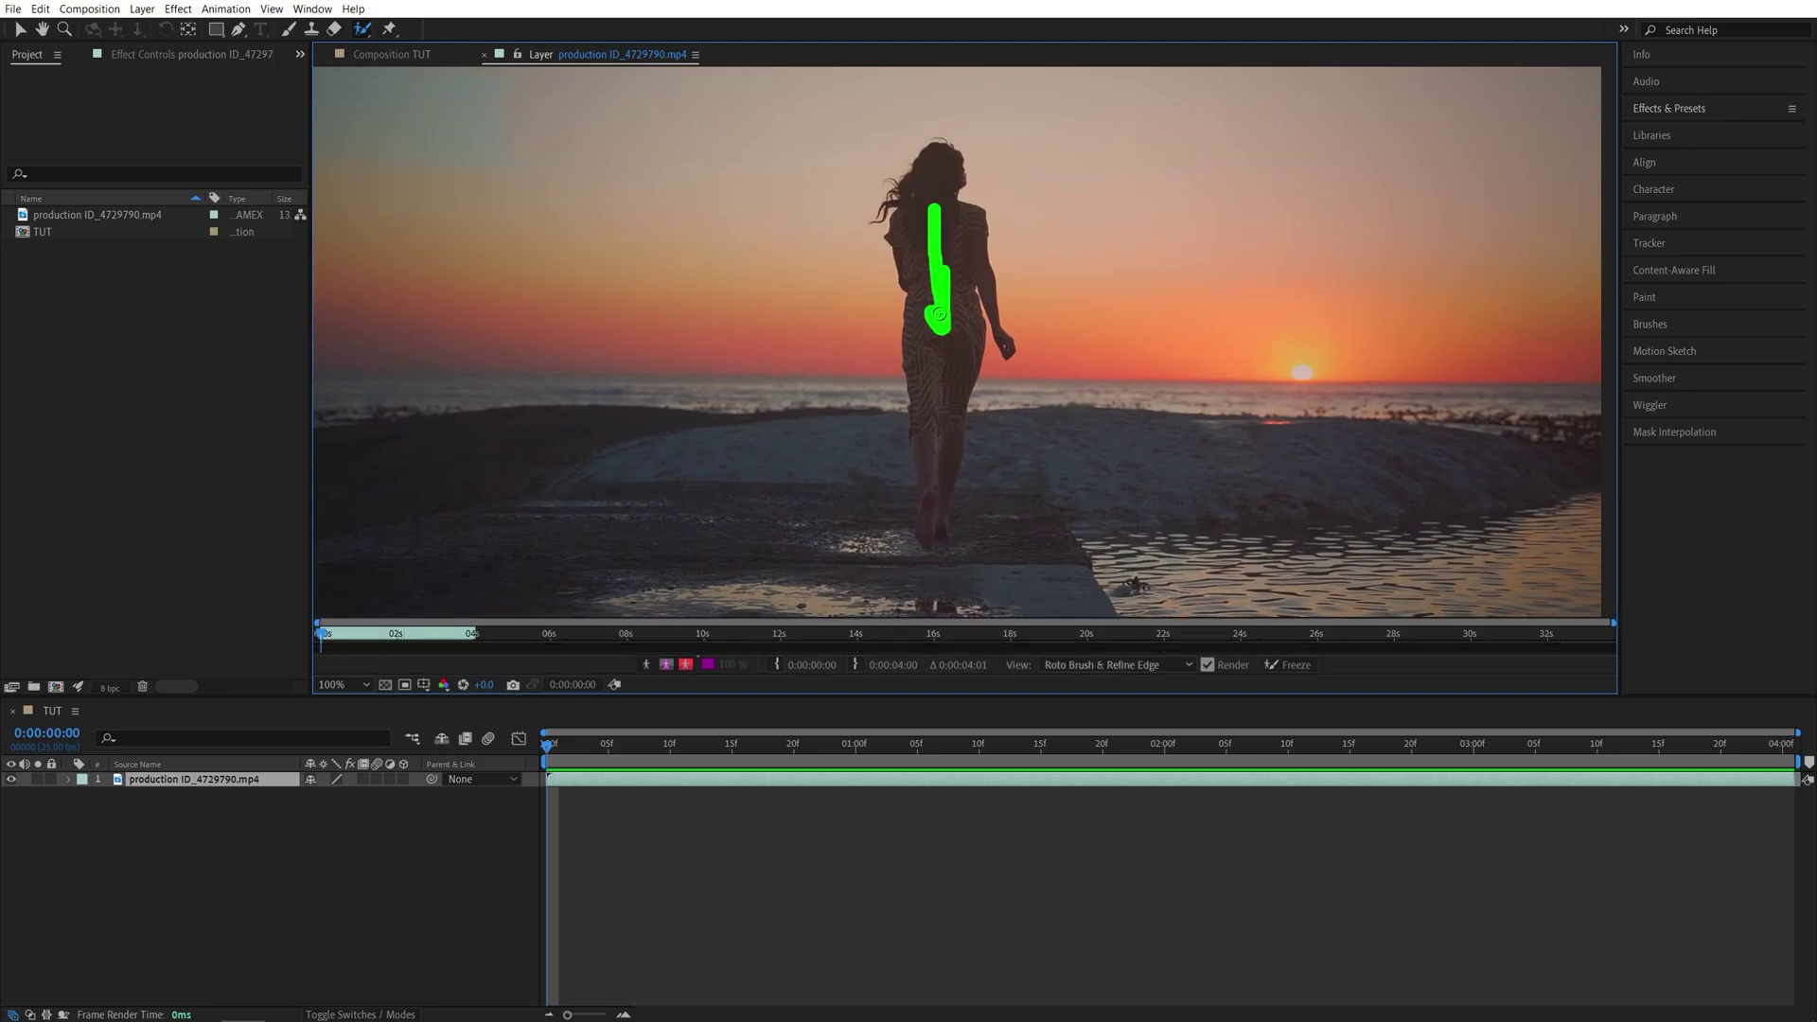
scroll(982, 252, up, 2)
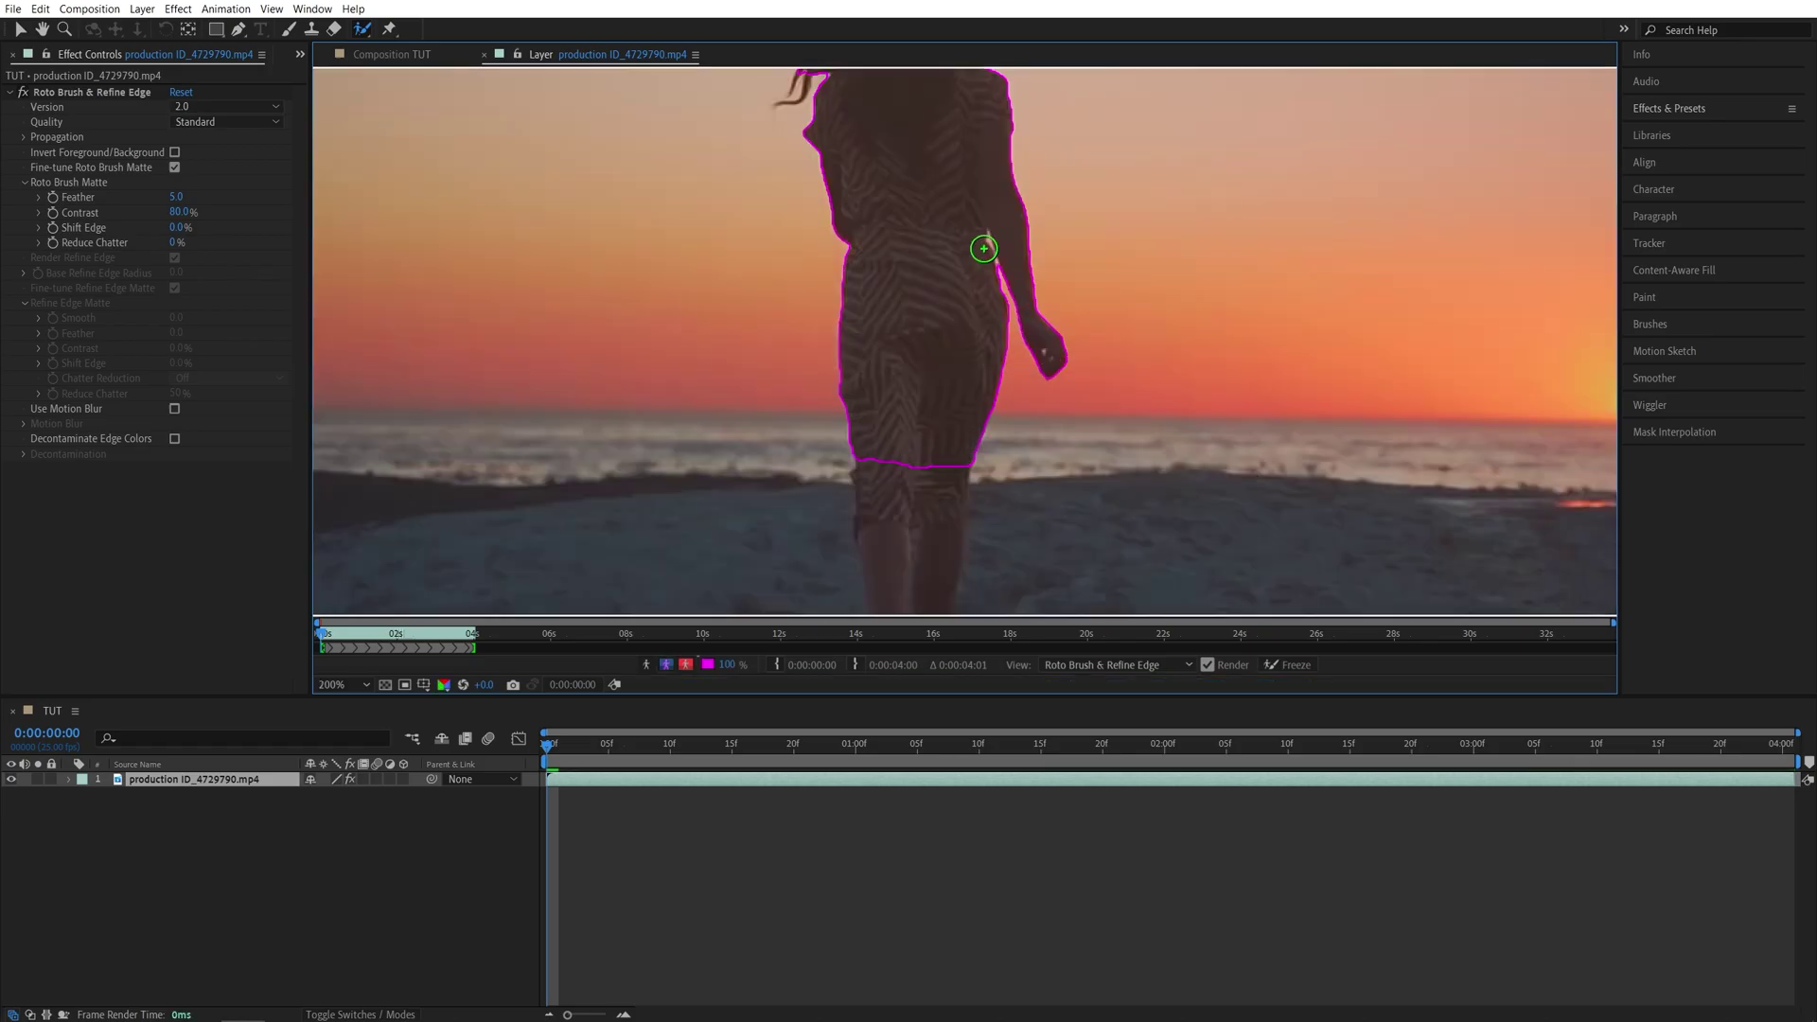
drag(1000, 324, 995, 311)
key(alt+w)
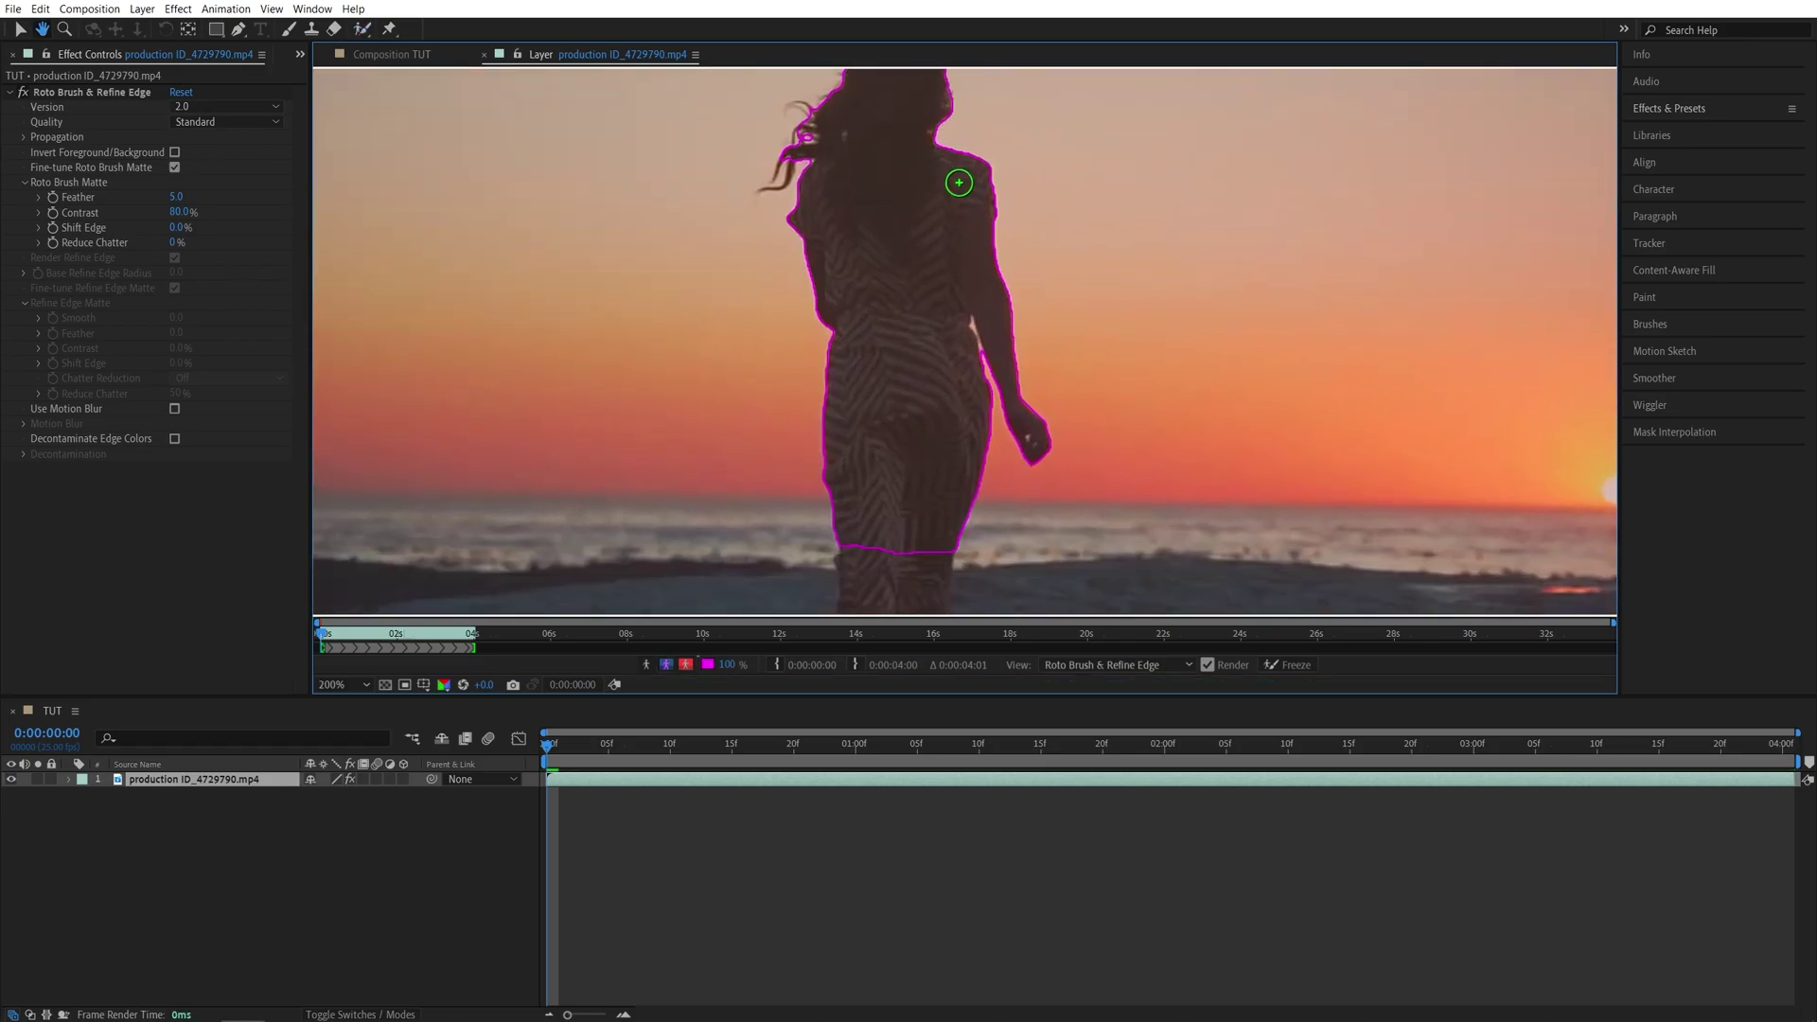
- Set the Roto Brush & Refine Edge quality to Best
scroll(1022, 268, down, 2)
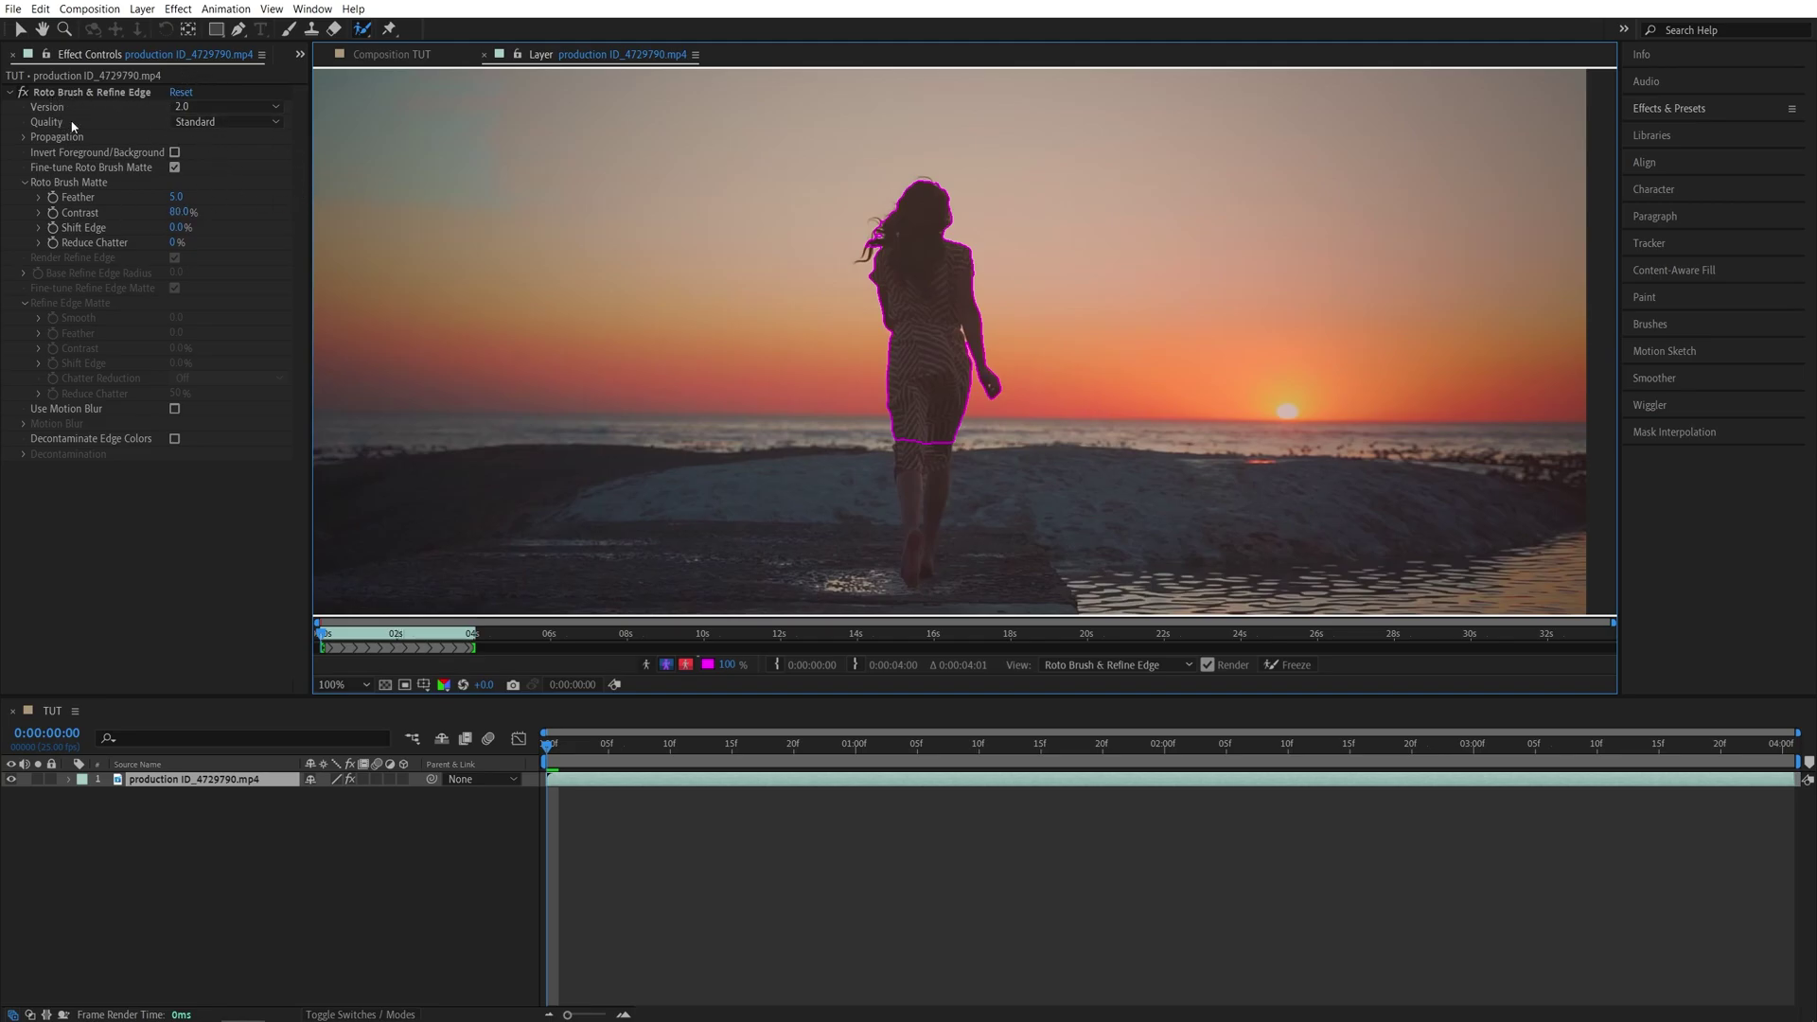
click(227, 122)
click(198, 154)
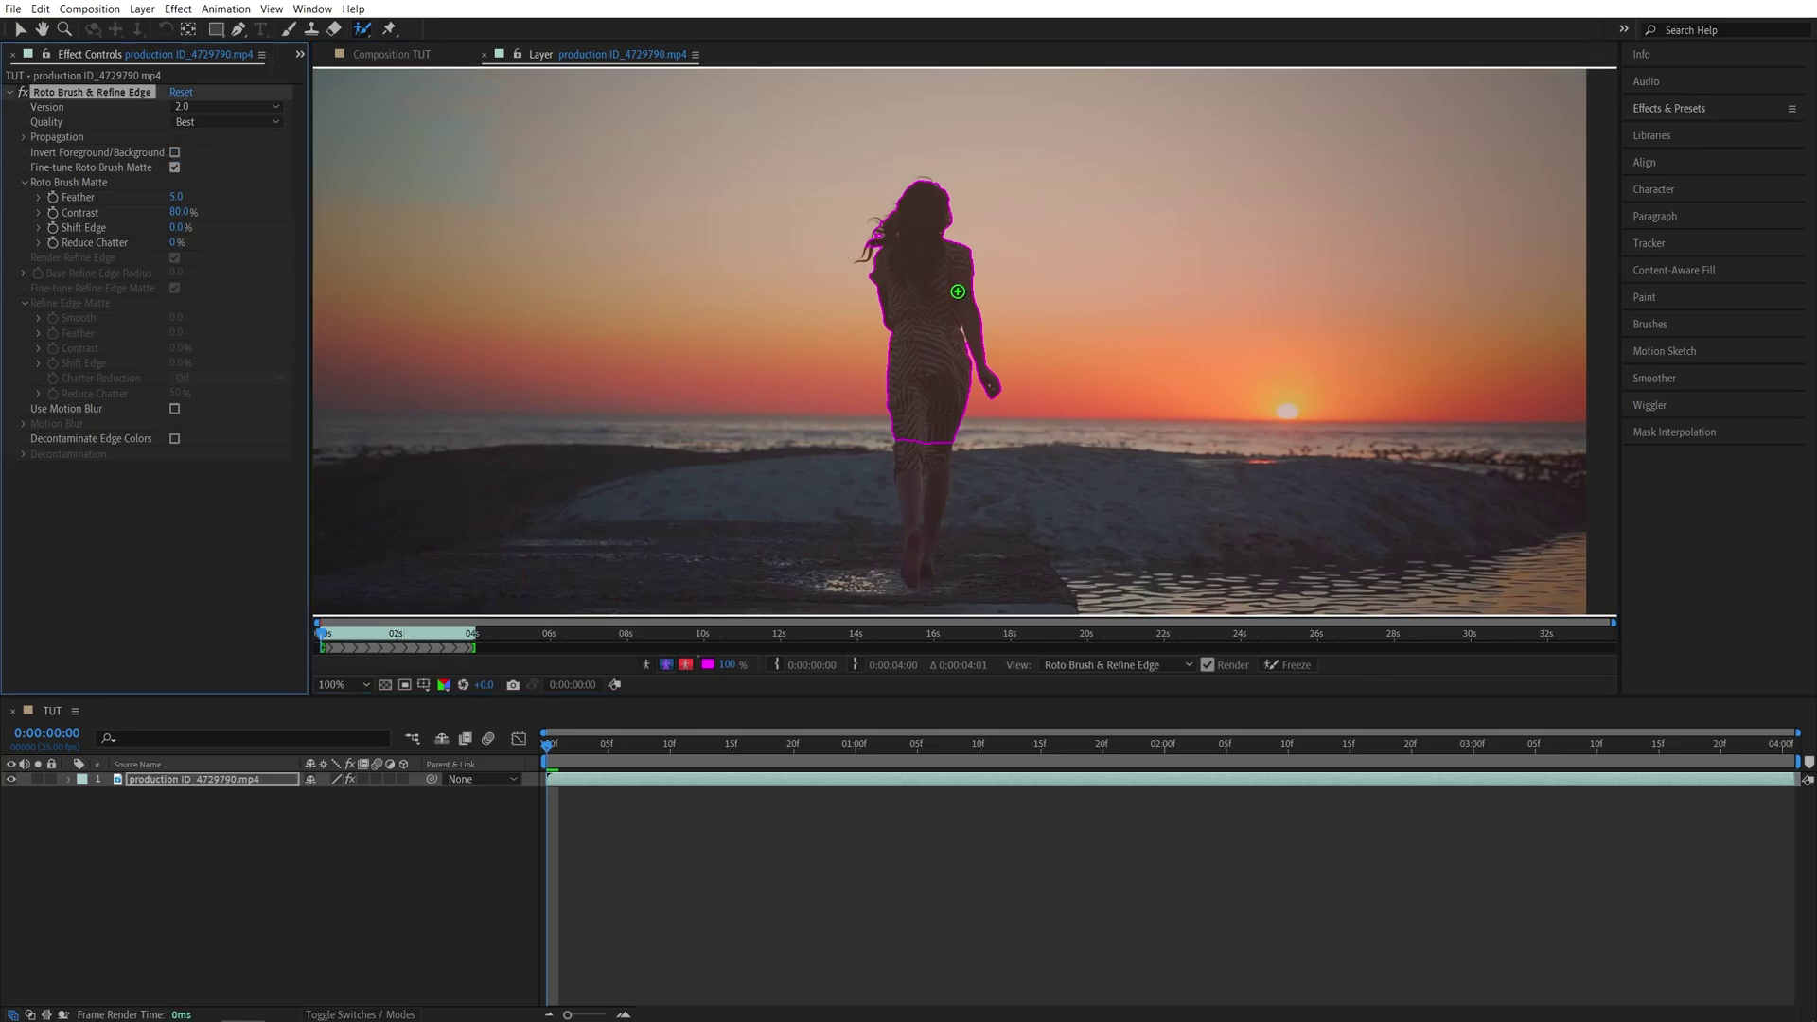
- Extend the Roto Brush selection from the dress hem onto the woman's lower legs and adjust the brush size
drag(946, 415, 959, 271)
scroll(957, 333, up, 1)
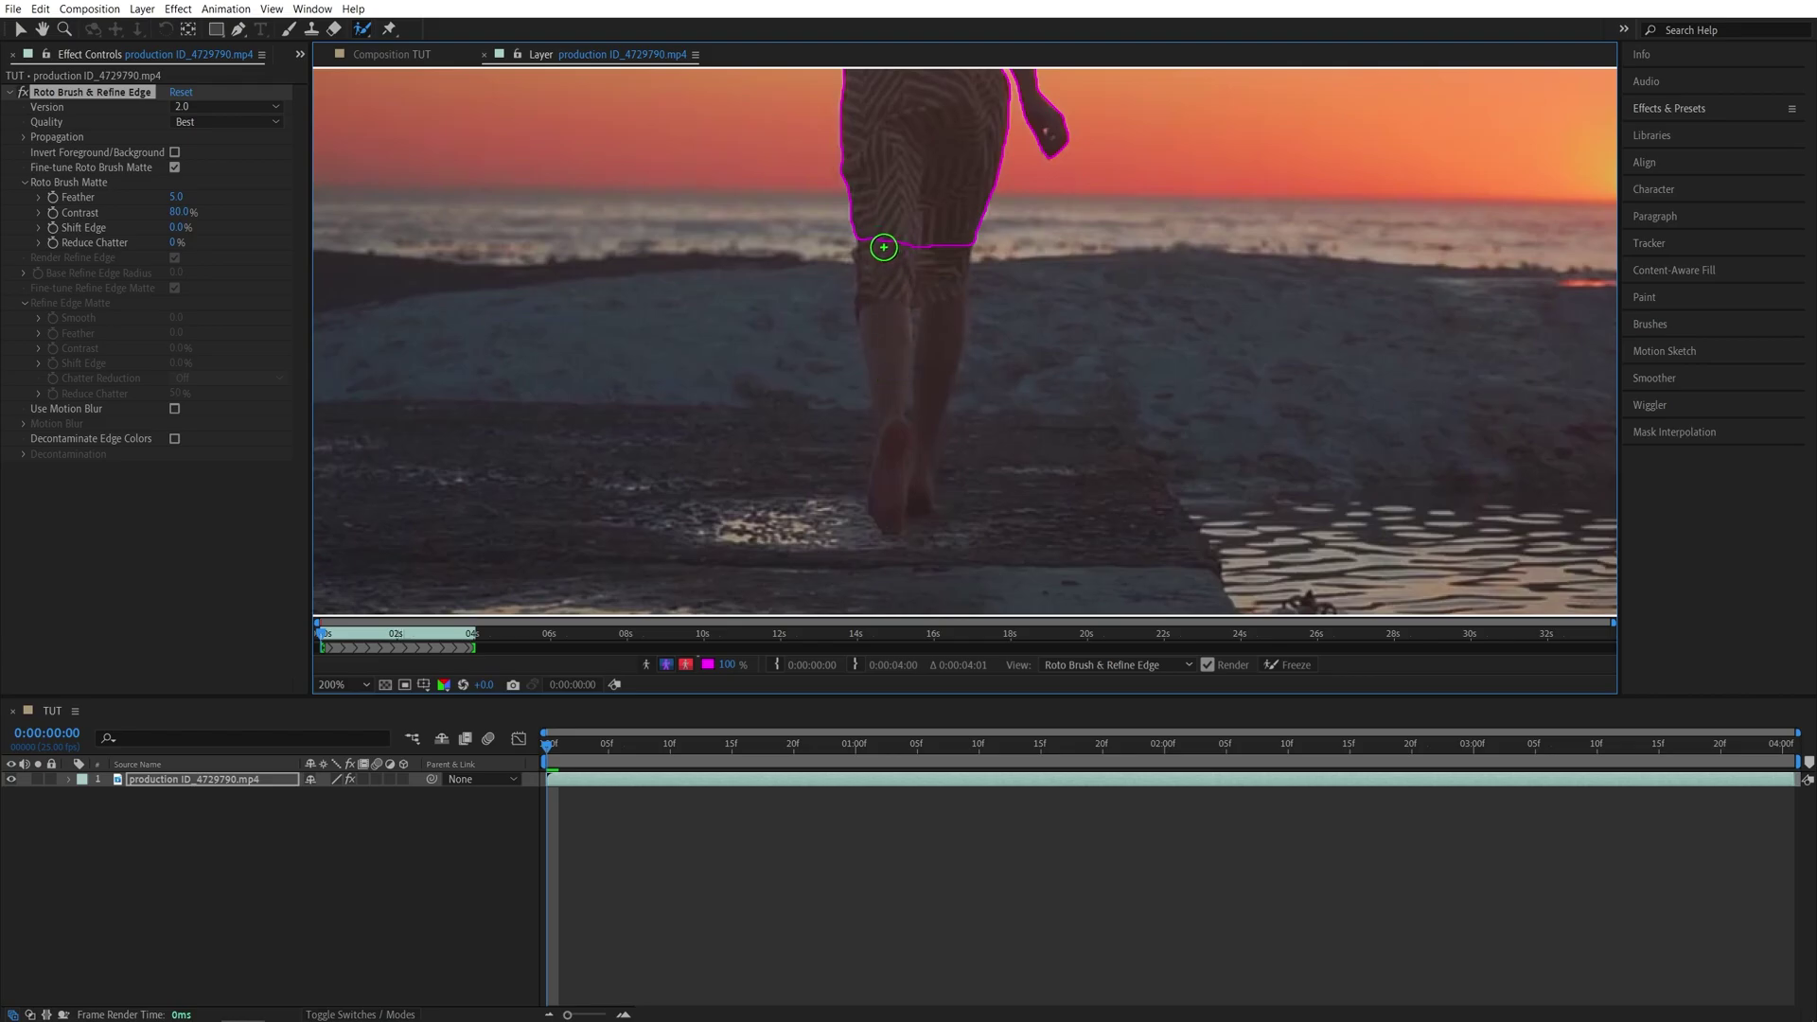
mouse_move(881, 248)
mouse_down()
mouse_move(884, 364)
mouse_move(923, 340)
mouse_up()
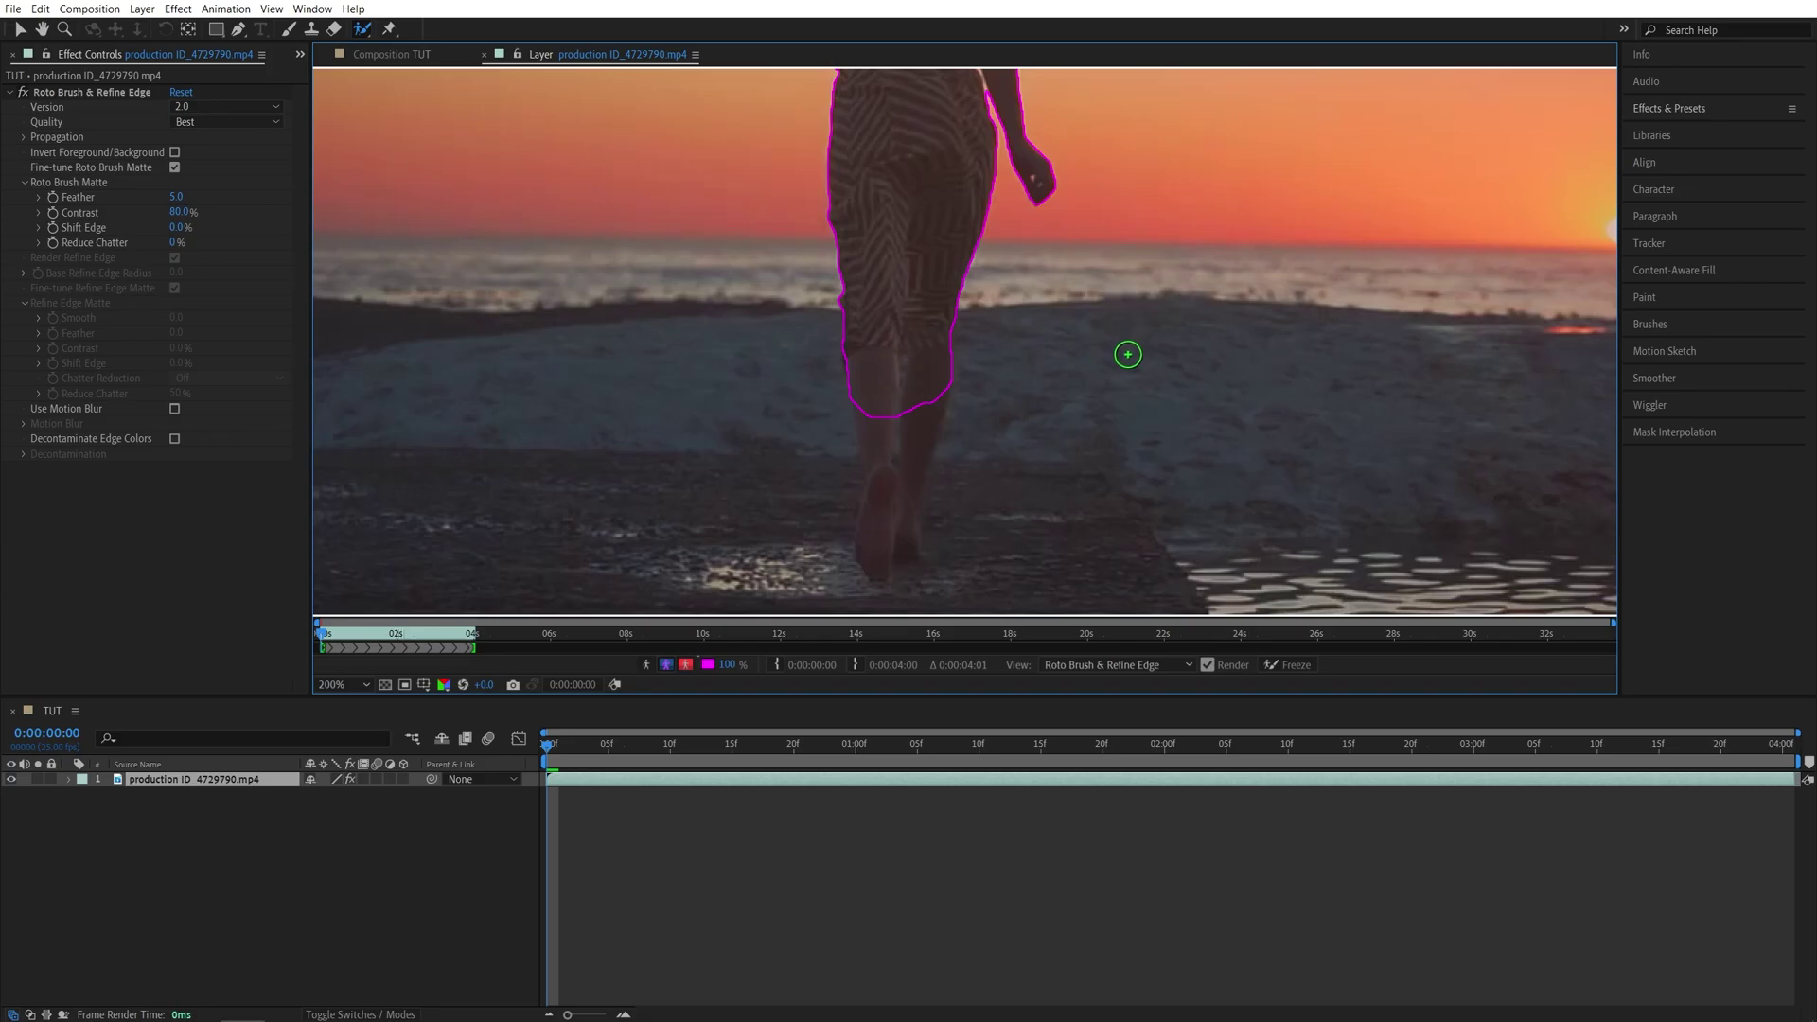
key(ctrl)
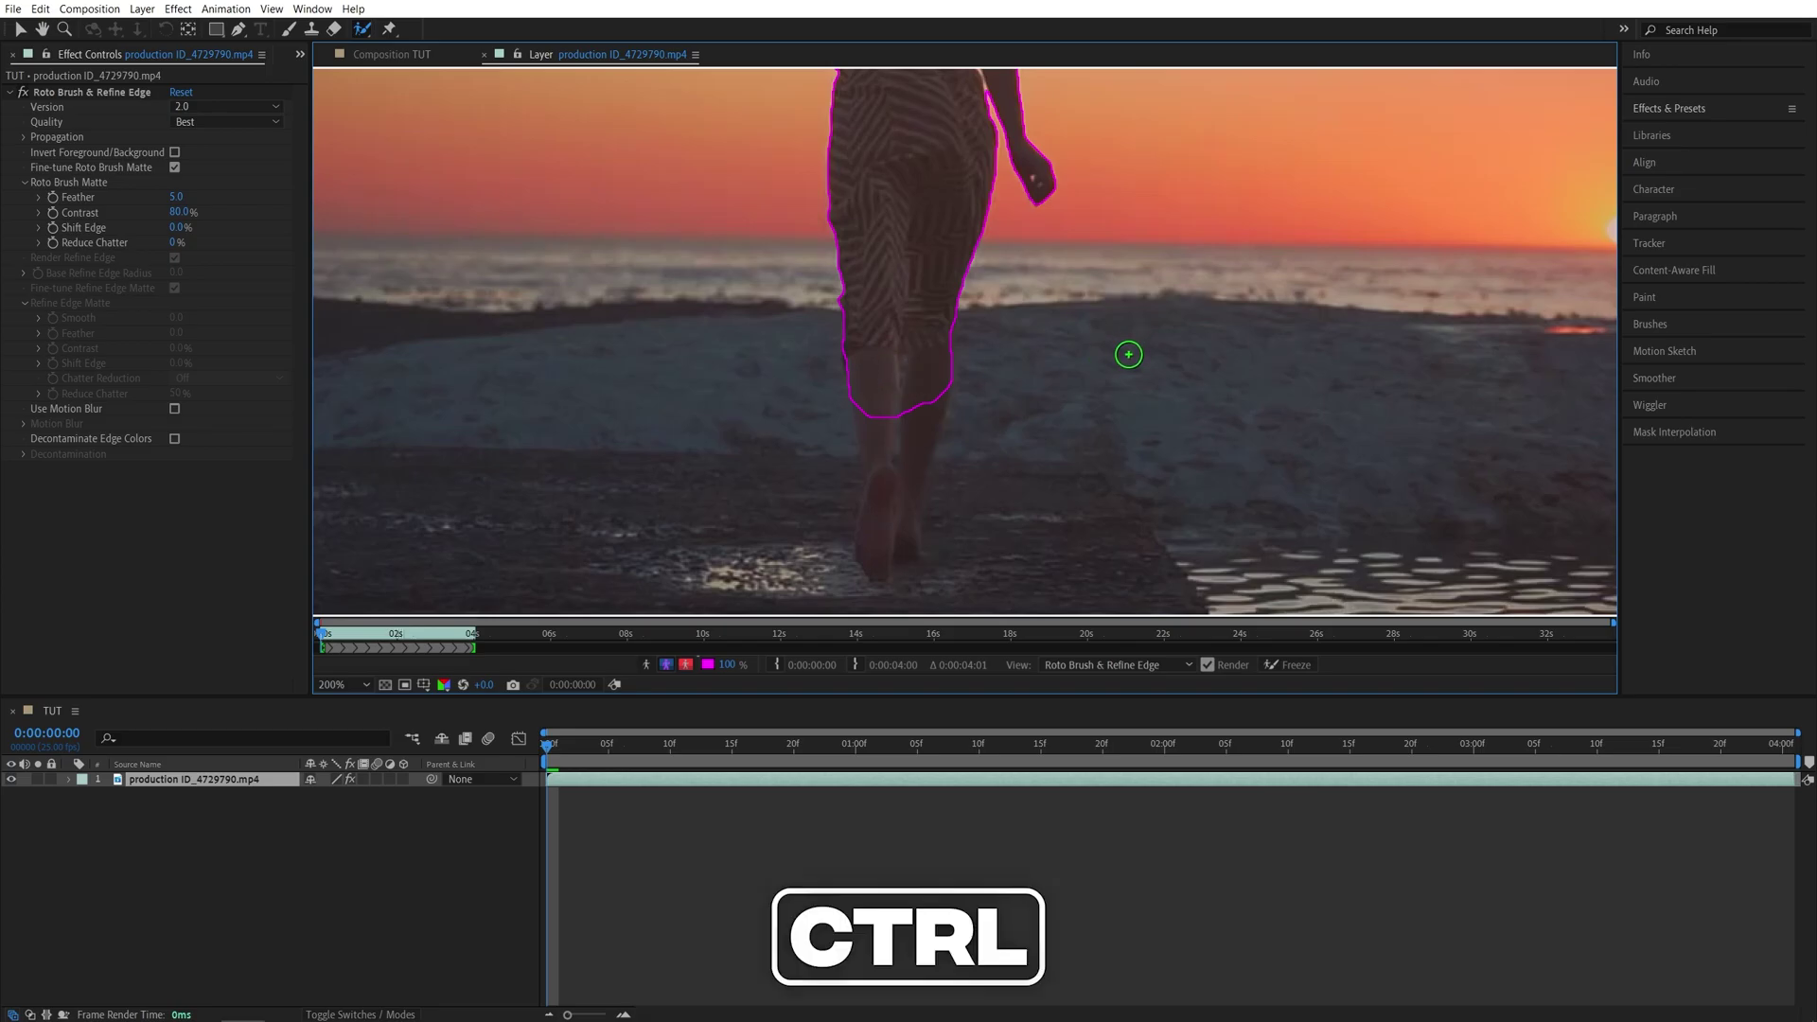
mouse_move(1131, 355)
mouse_down()
mouse_move(1157, 355)
mouse_move(1131, 355)
mouse_up()
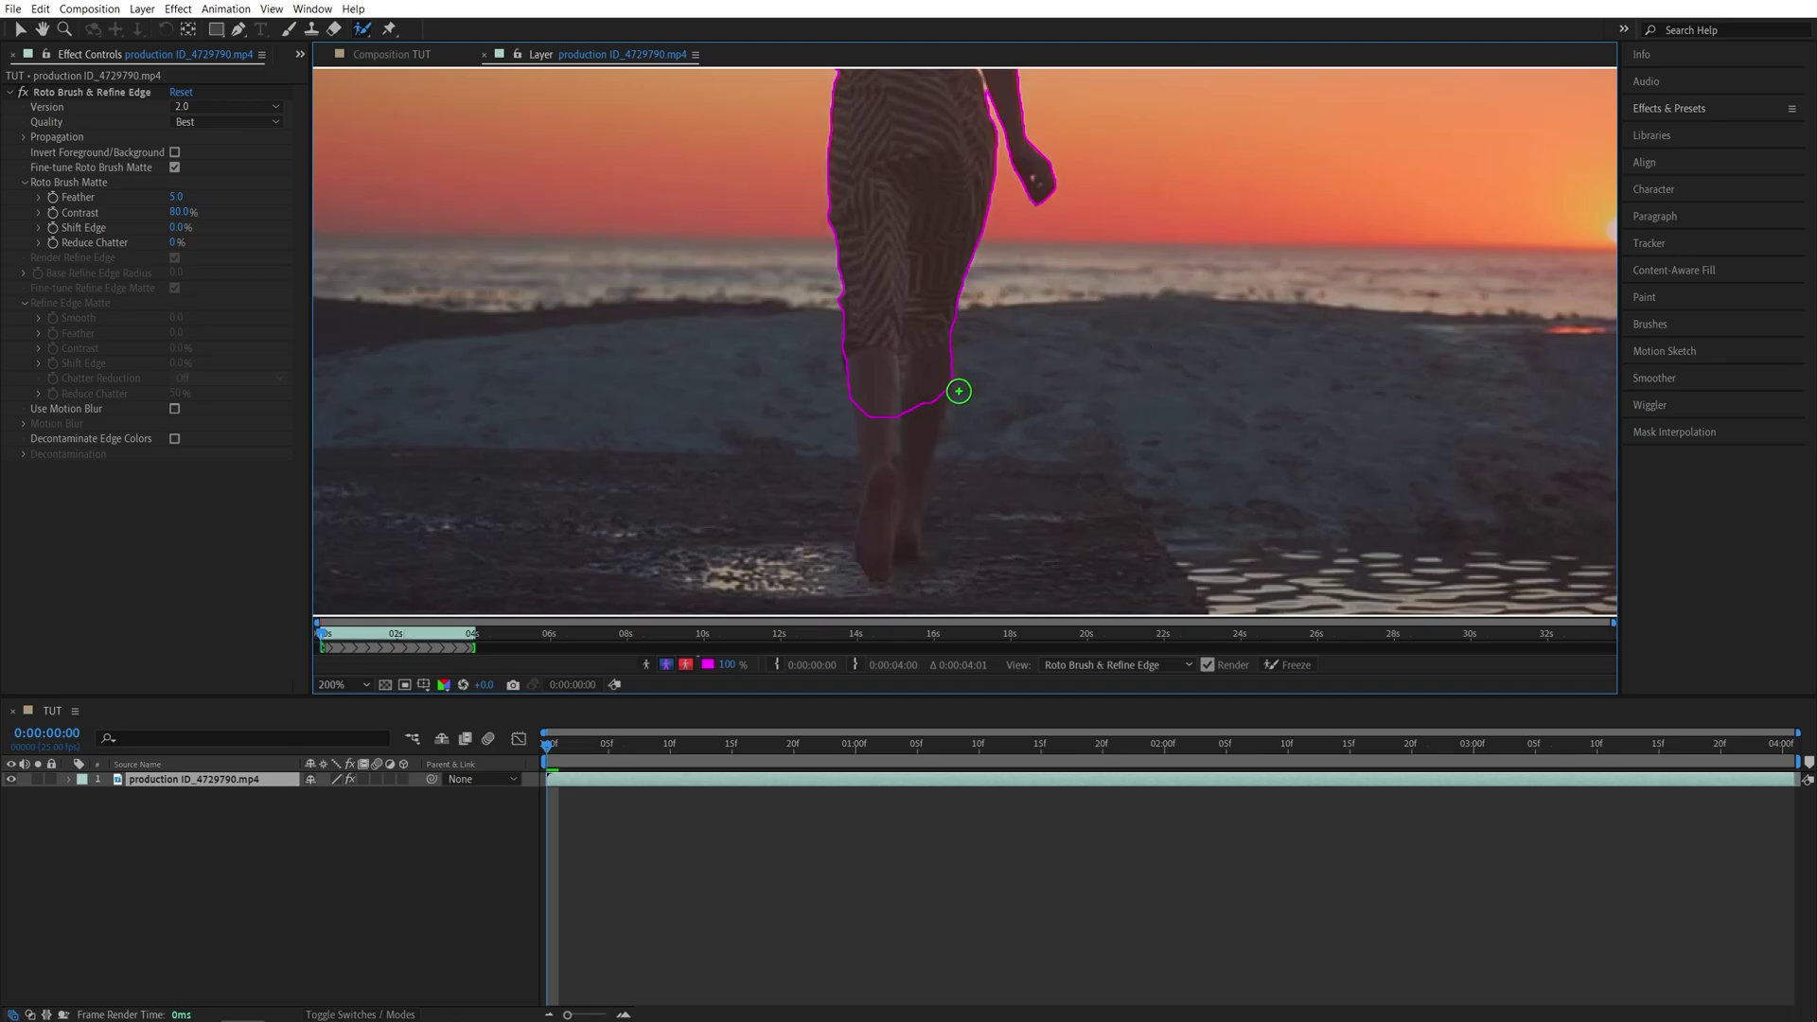
- Subtract the background picked up beside the legs and add the remaining lower legs and feet to the selection
key(alt)
drag(927, 401, 989, 297)
mouse_move(925, 365)
mouse_down()
mouse_move(879, 496)
mouse_move(907, 471)
mouse_up()
drag(1057, 288, 1043, 354)
scroll(1049, 360, down, 2)
scroll(981, 200, up, 1)
mouse_move(982, 193)
mouse_down()
mouse_move(978, 252)
mouse_move(974, 196)
mouse_up()
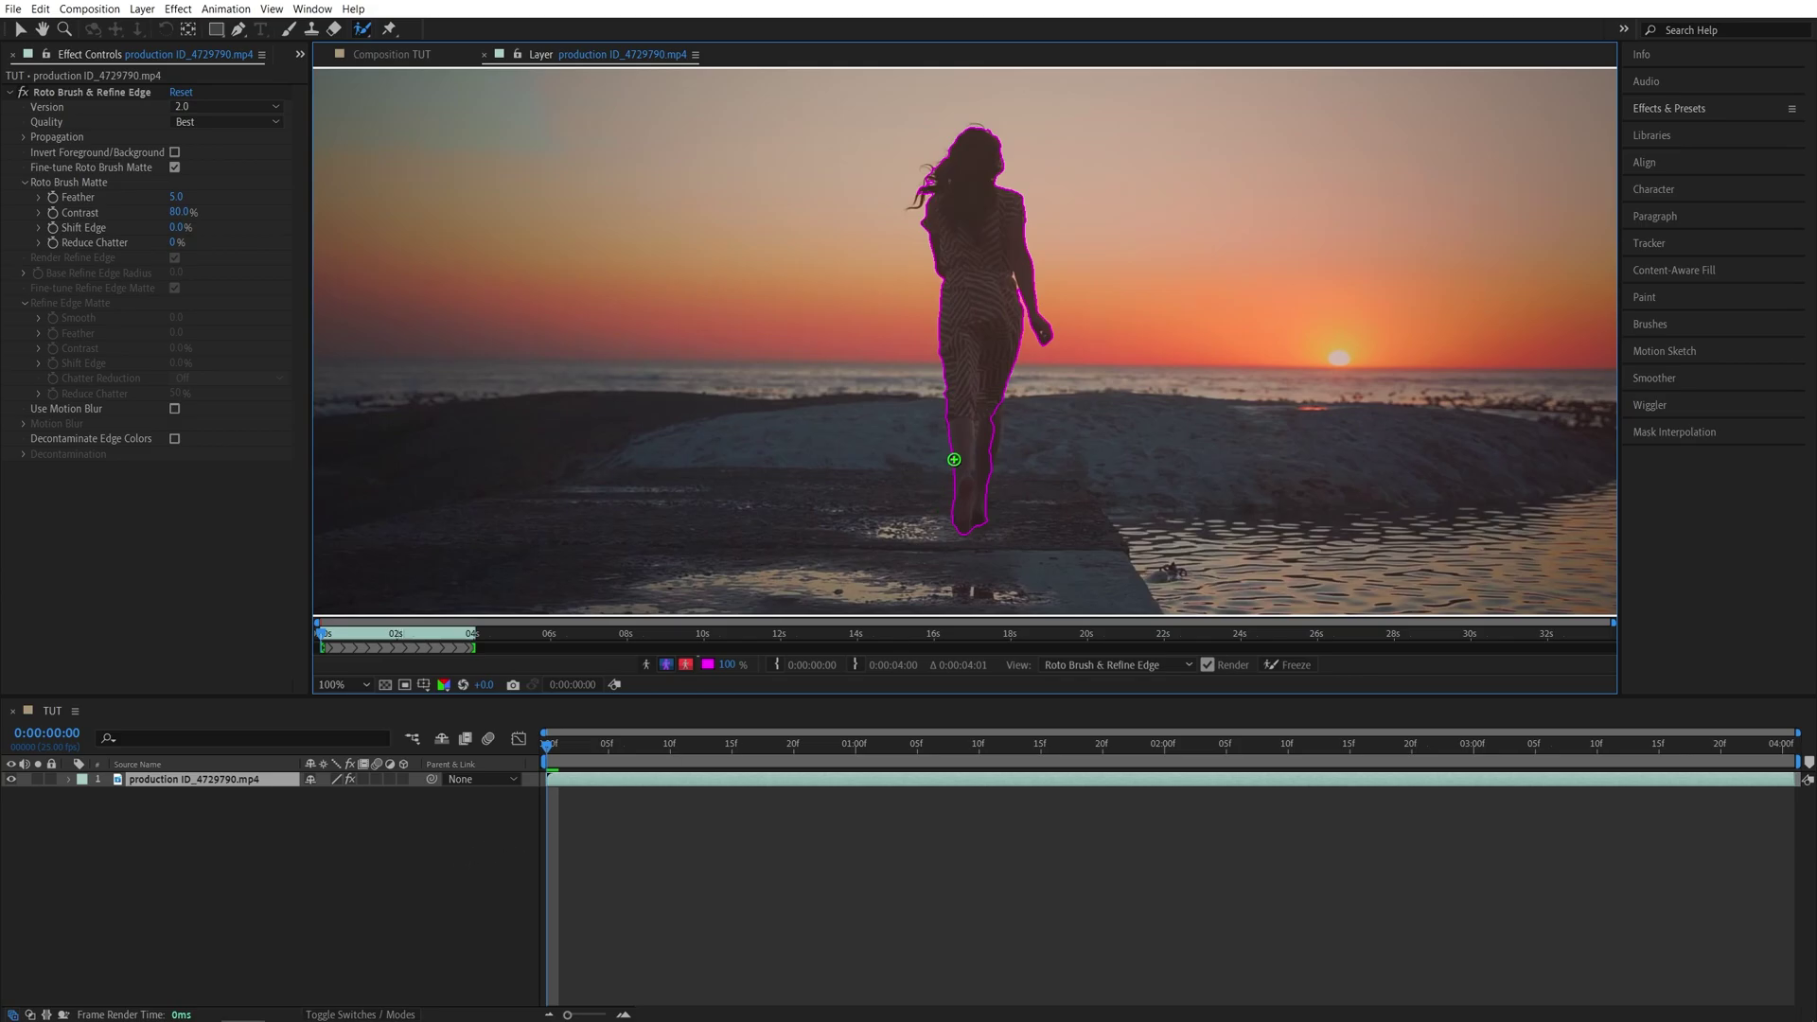
- Clean up the selection edge along the woman's right calf and fit the whole frame in view
scroll(1006, 451, up, 2)
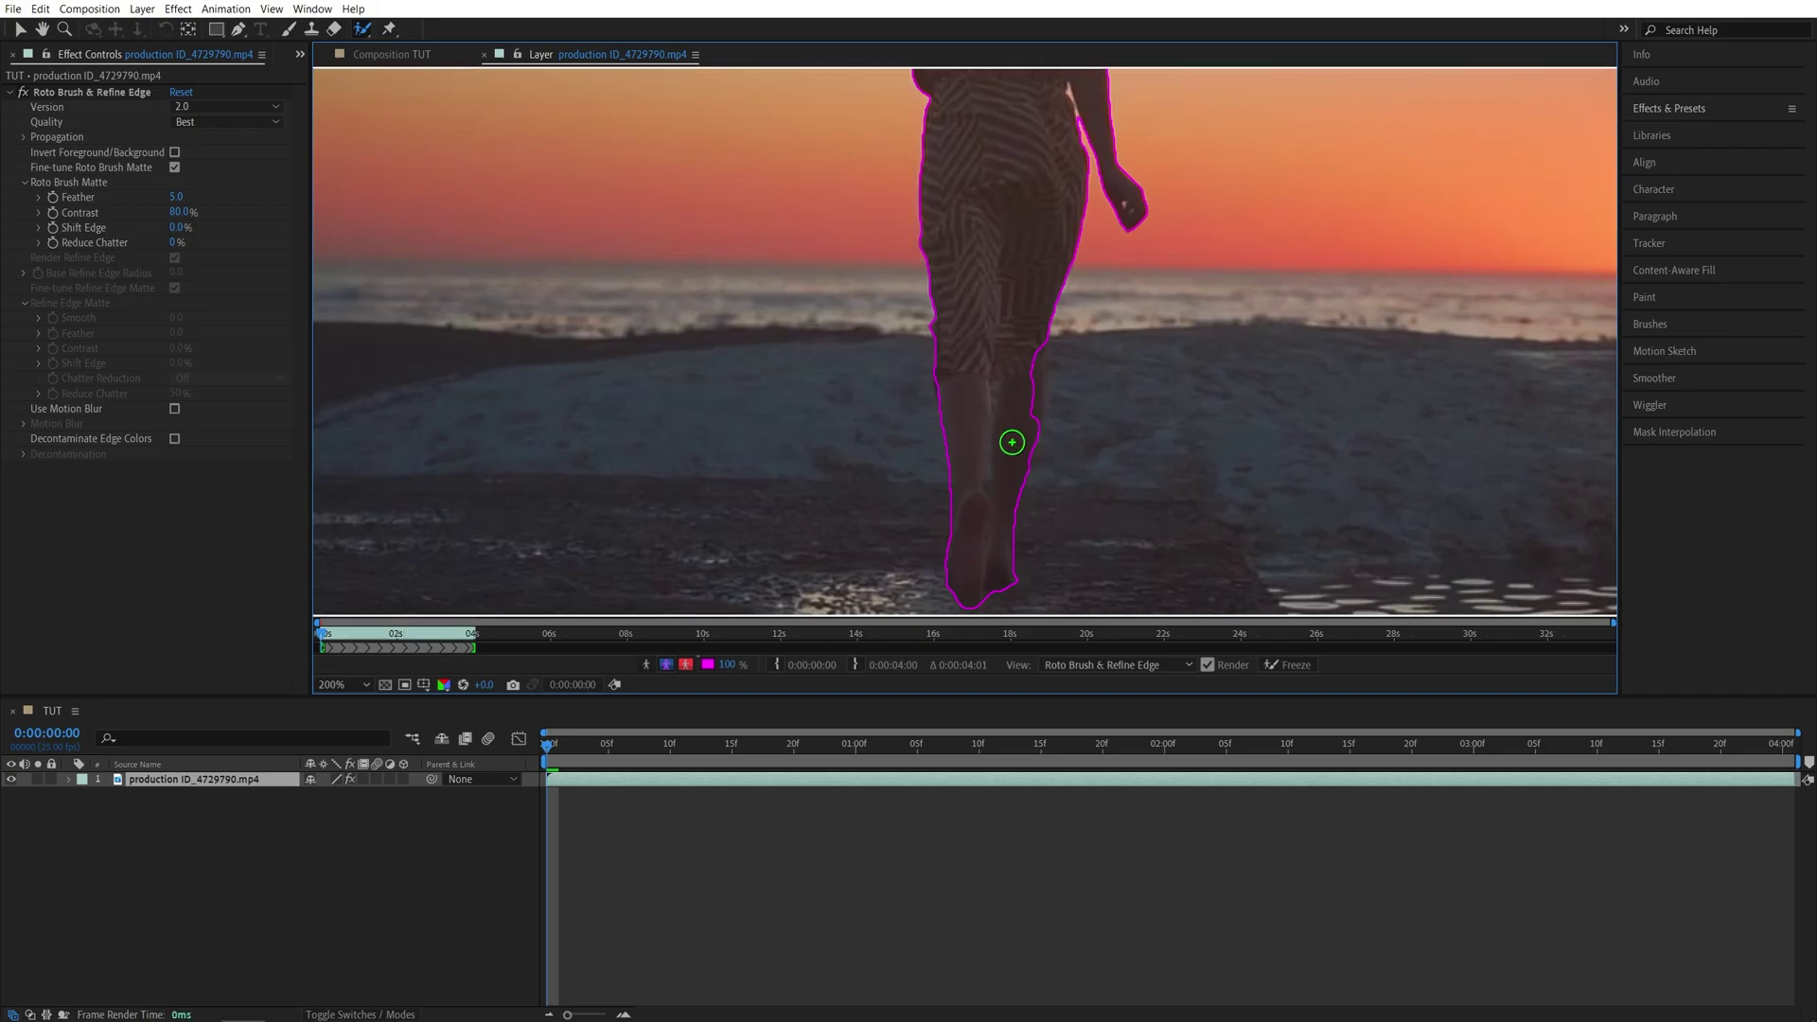
drag(1030, 423, 1032, 357)
key(shift+slash)
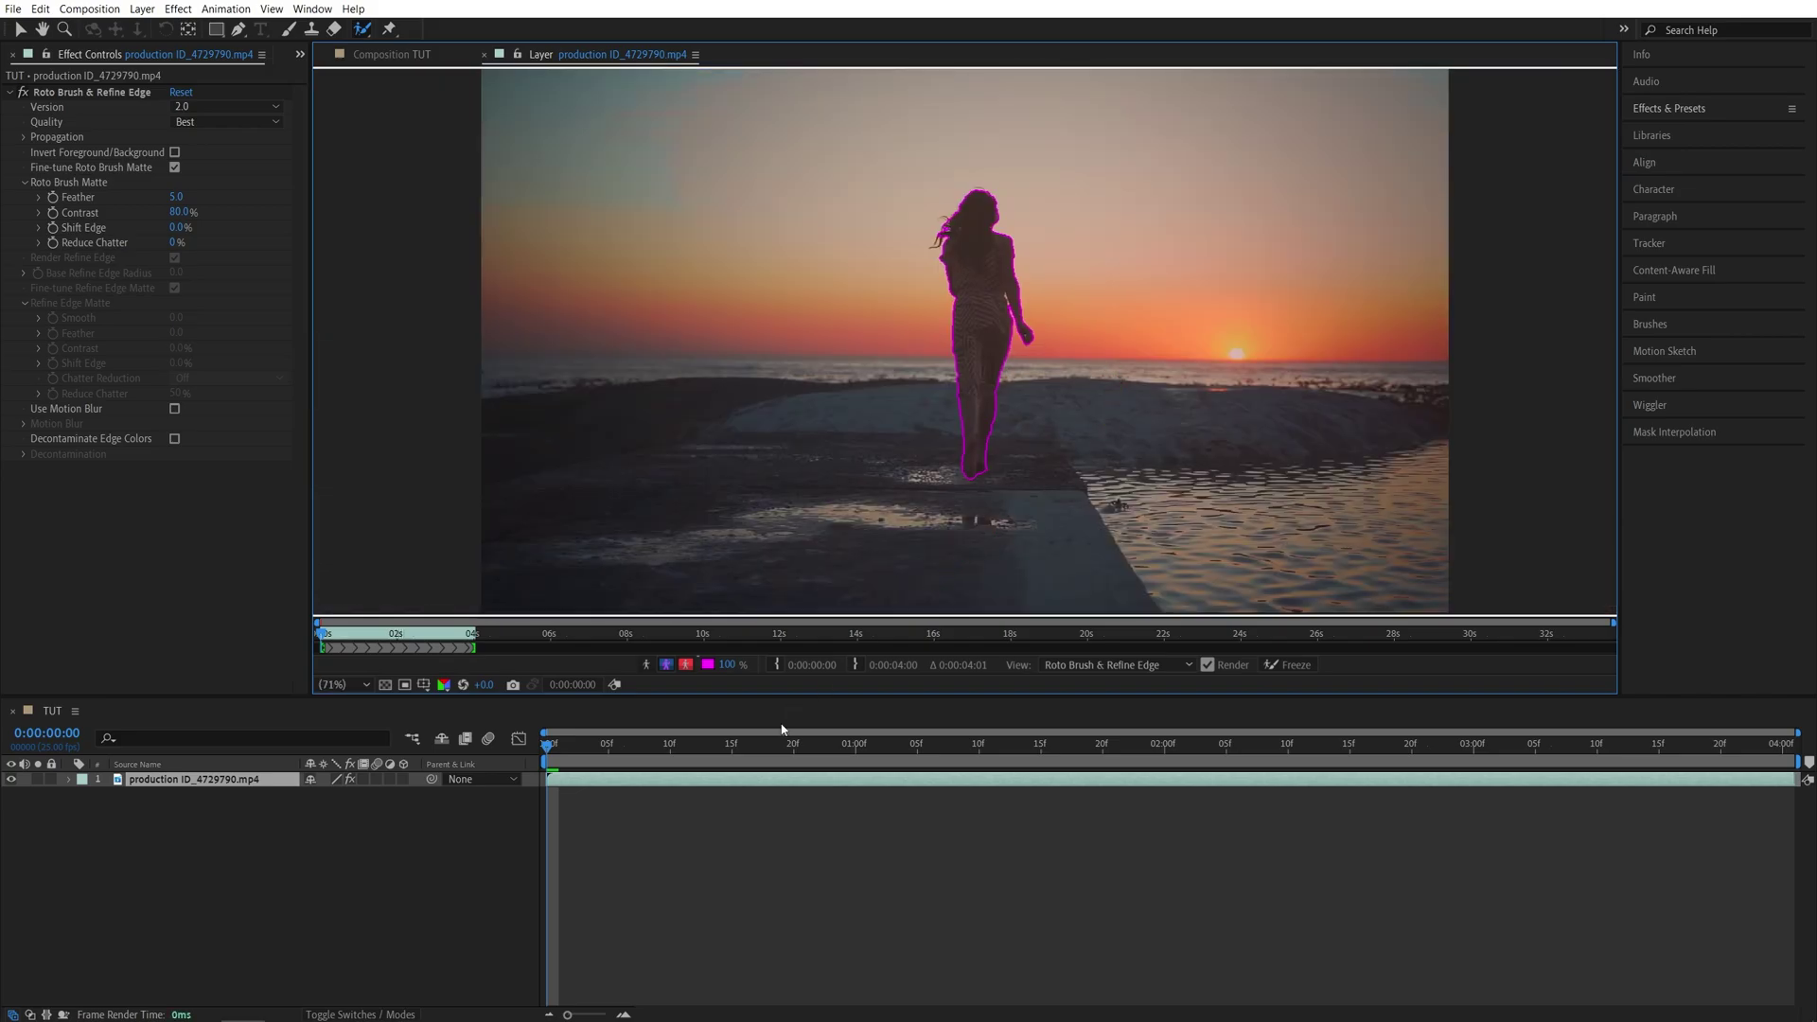
- Propagate the Roto Brush selection through the whole clip and check the outline up to 0:00:02:15
key(Page_Down)
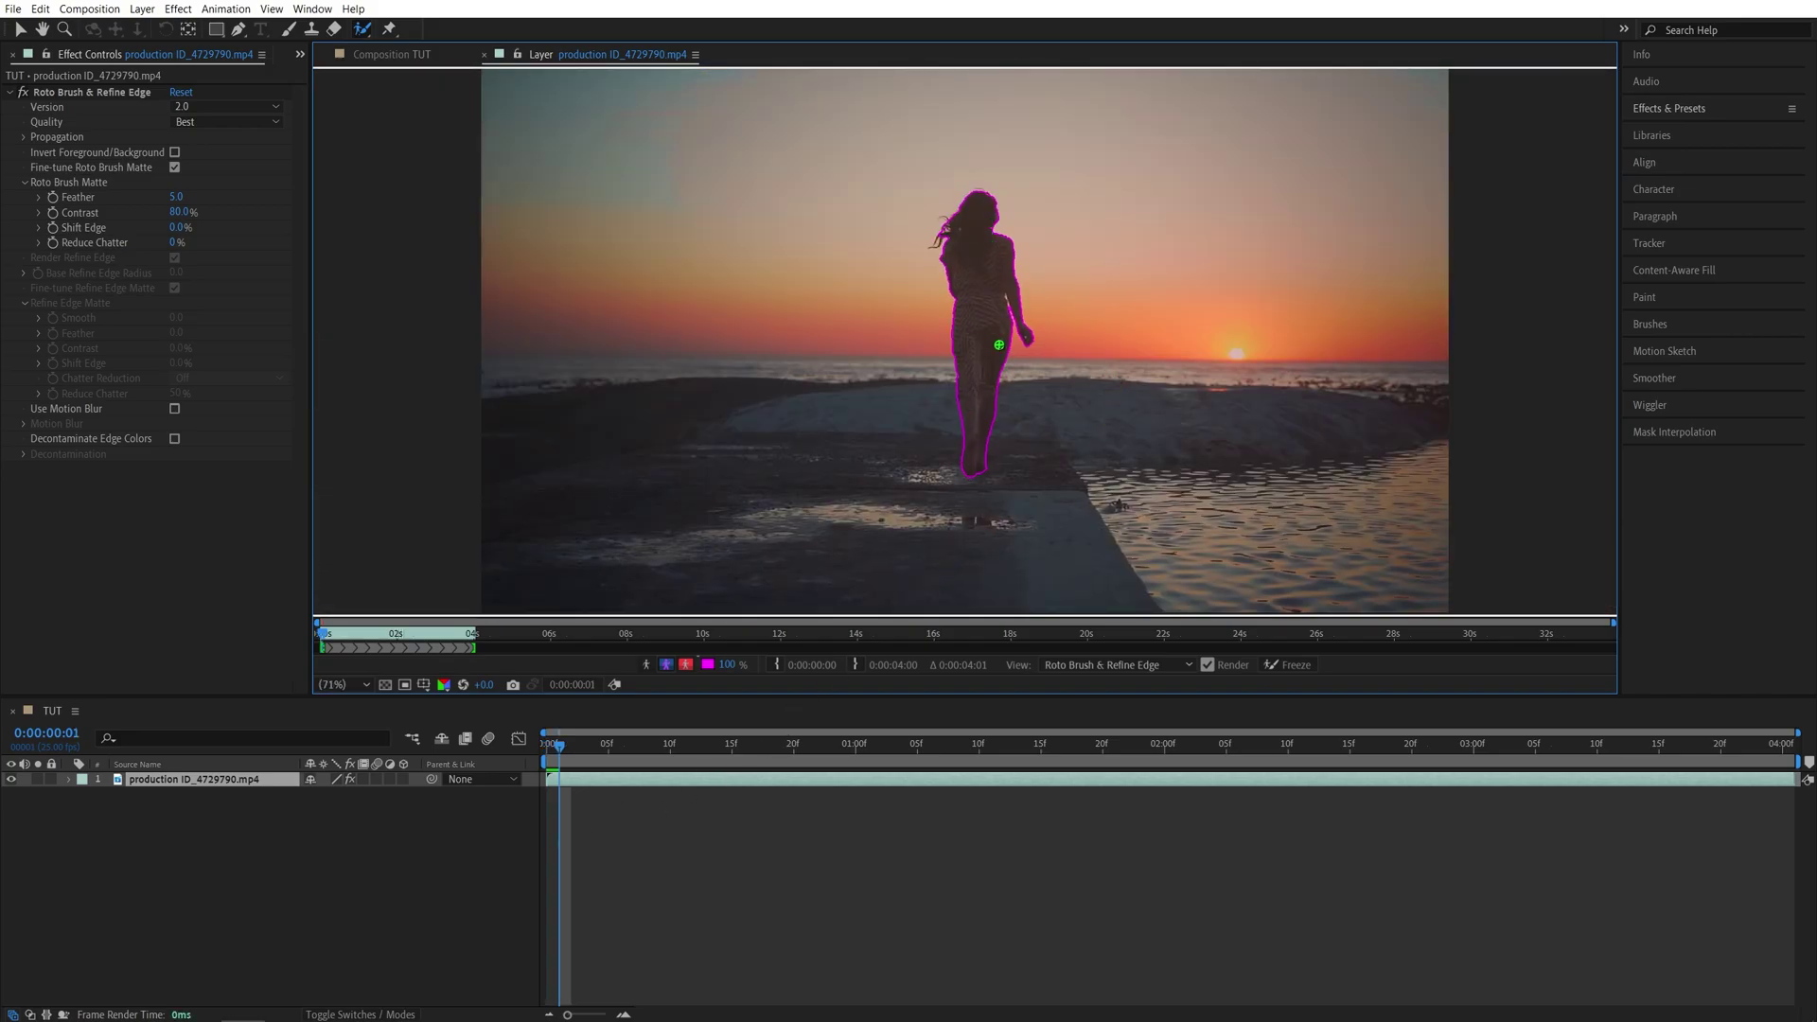
scroll(999, 344, up, 1)
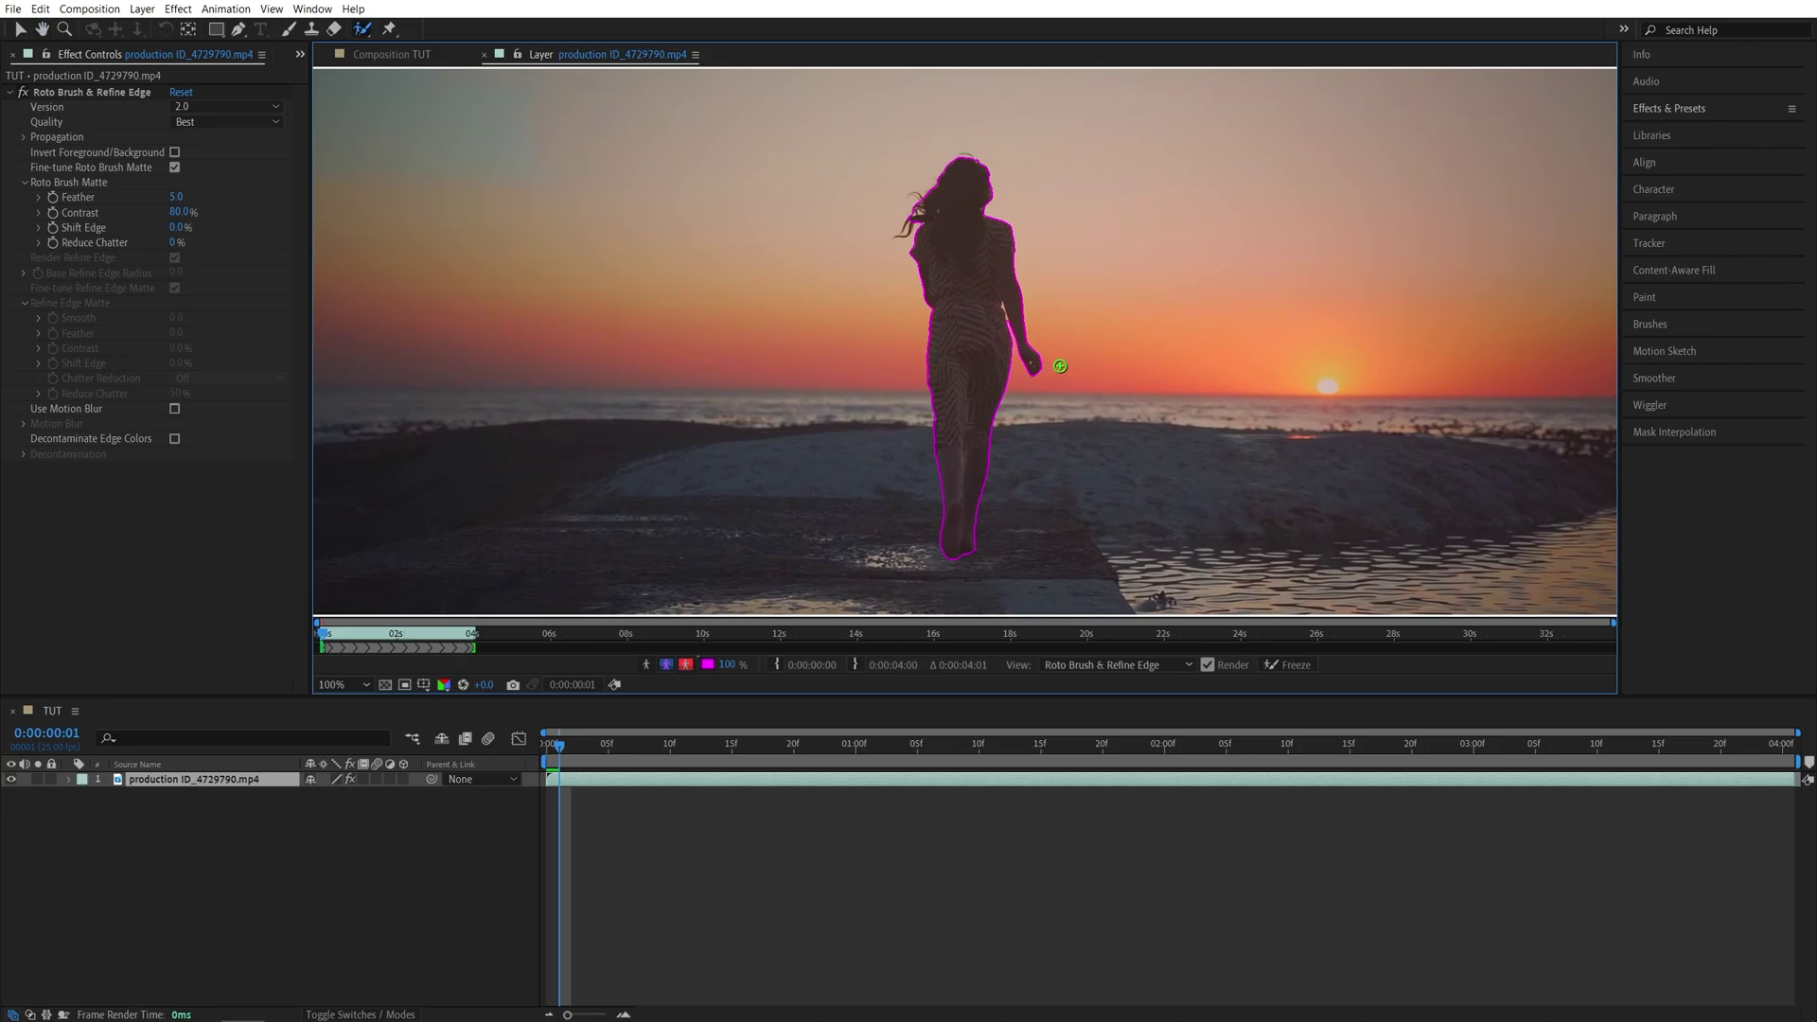
key(space)
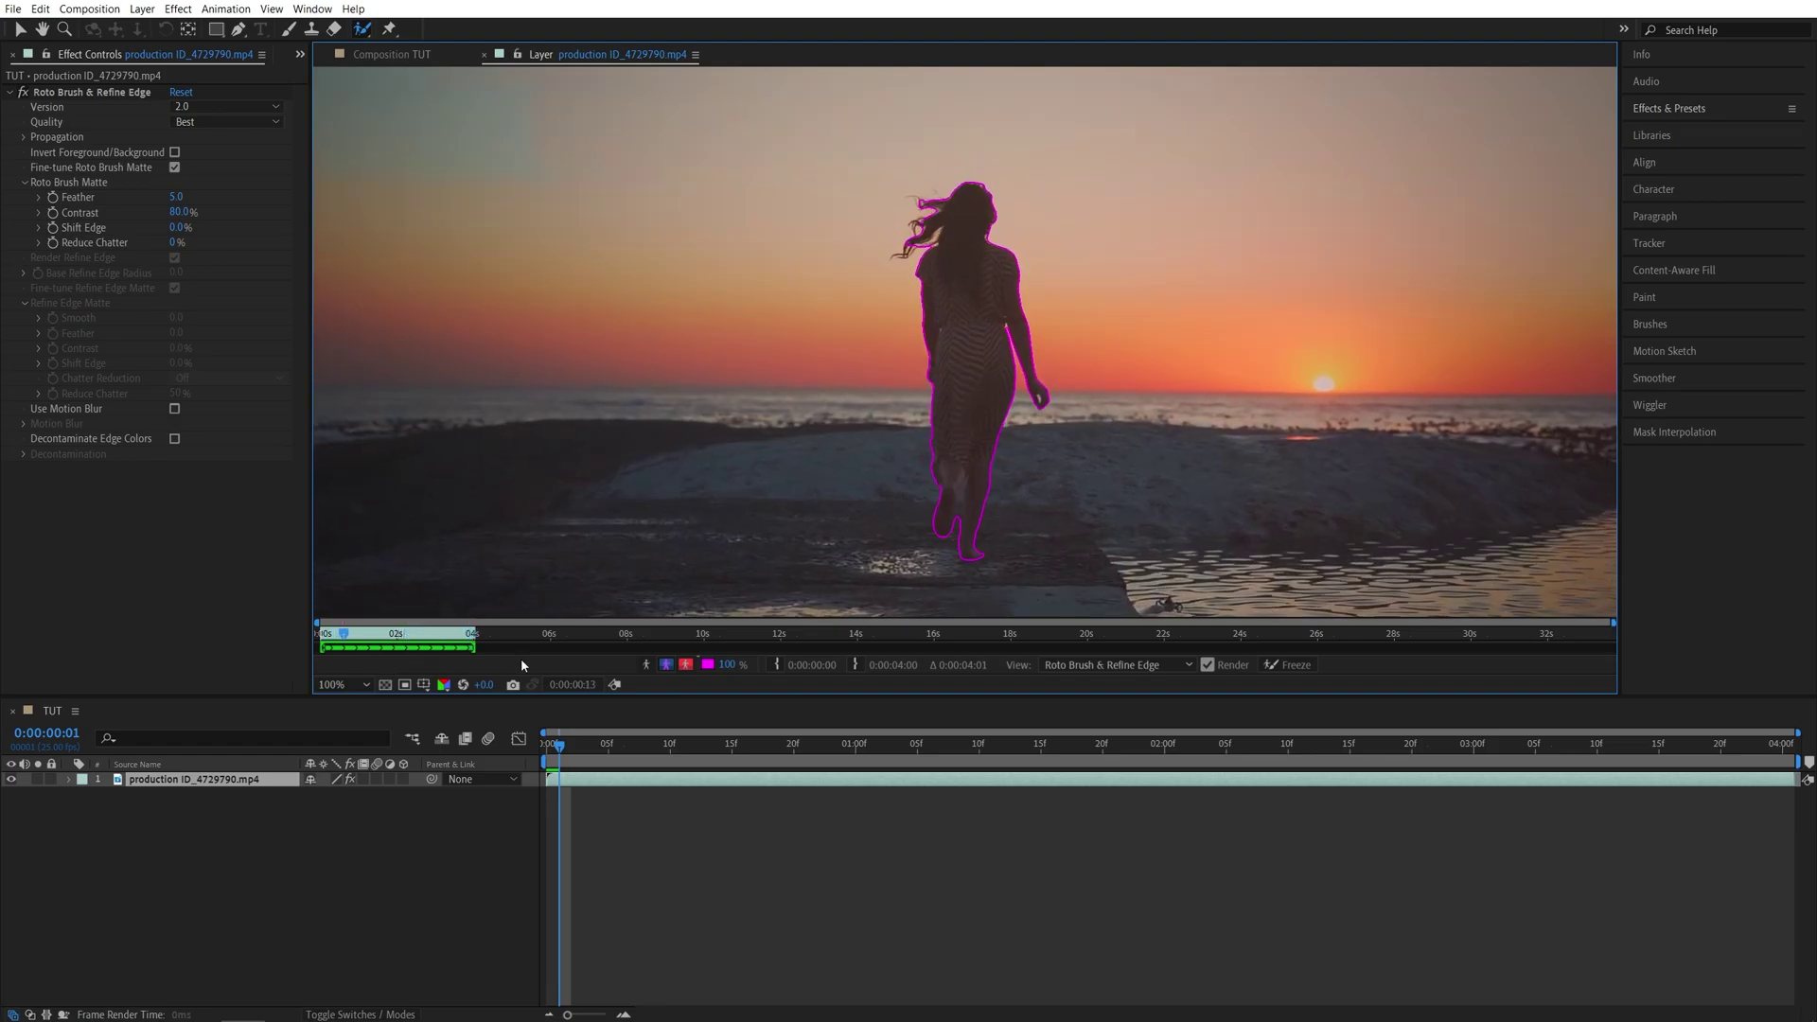
drag(562, 748, 1351, 757)
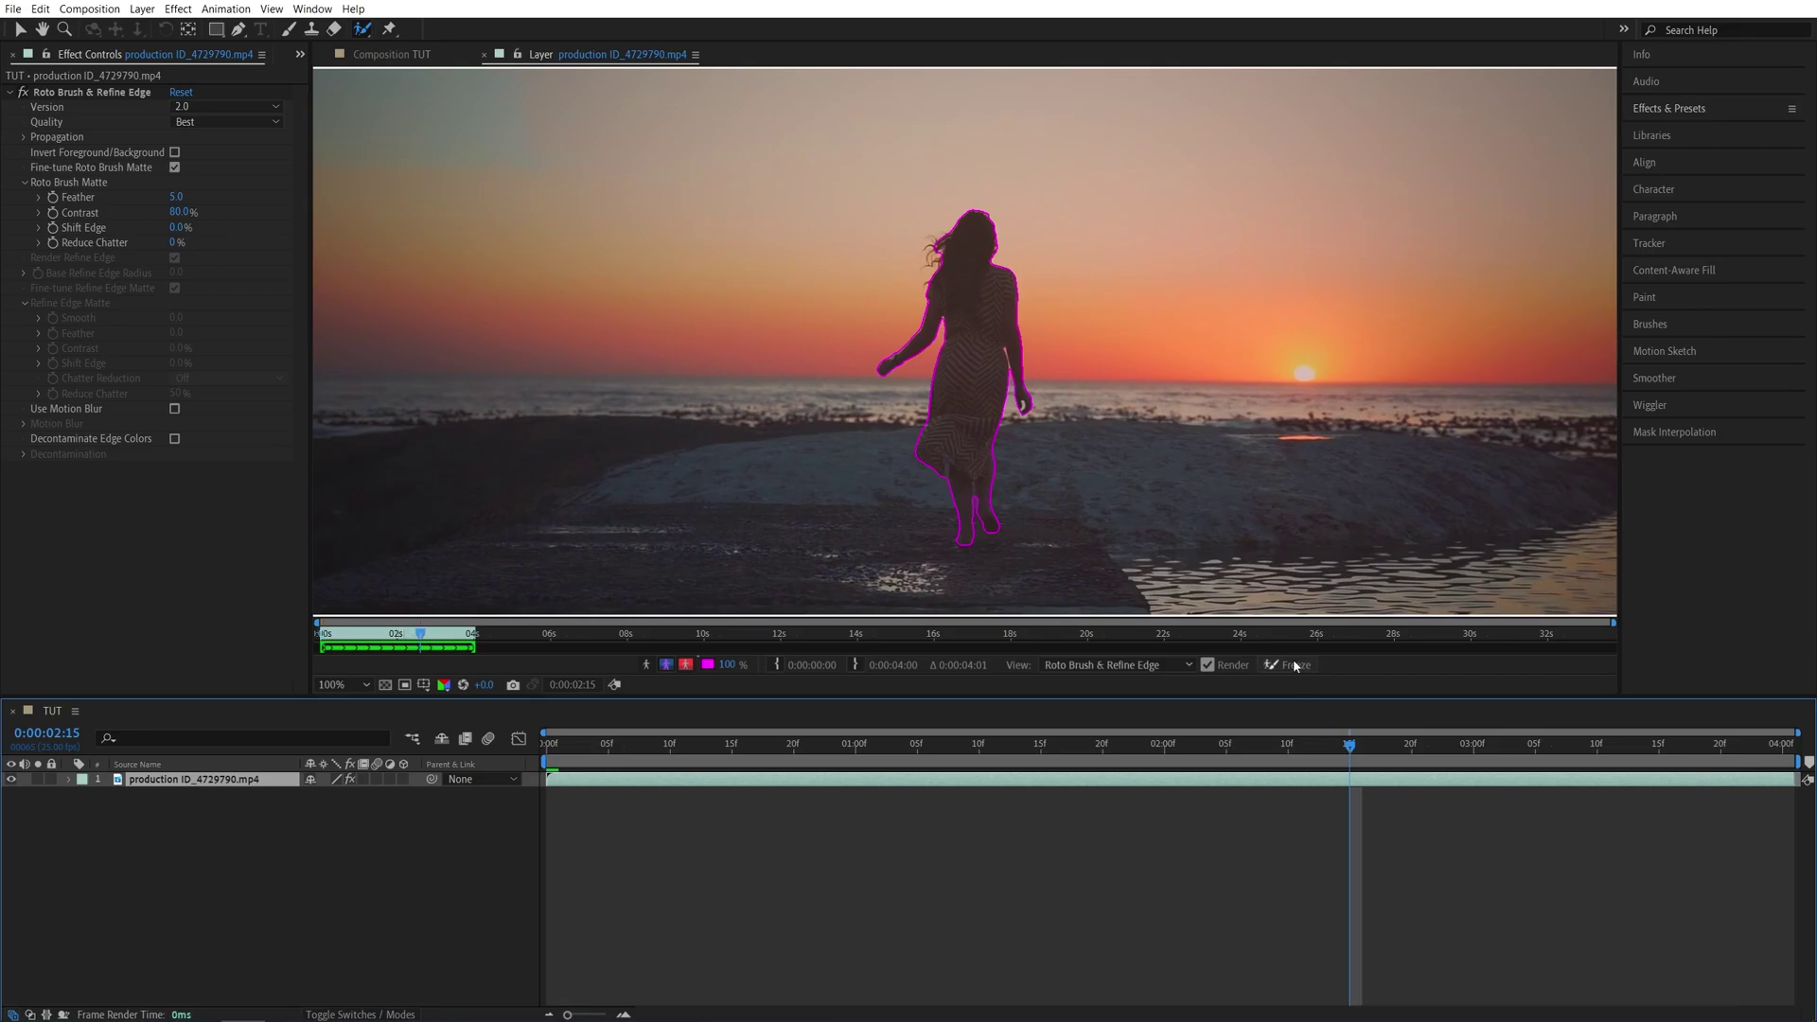
- Freeze the Roto Brush propagation and review the cut-out woman in the TUT composition at 0:00:00:14
click(1284, 667)
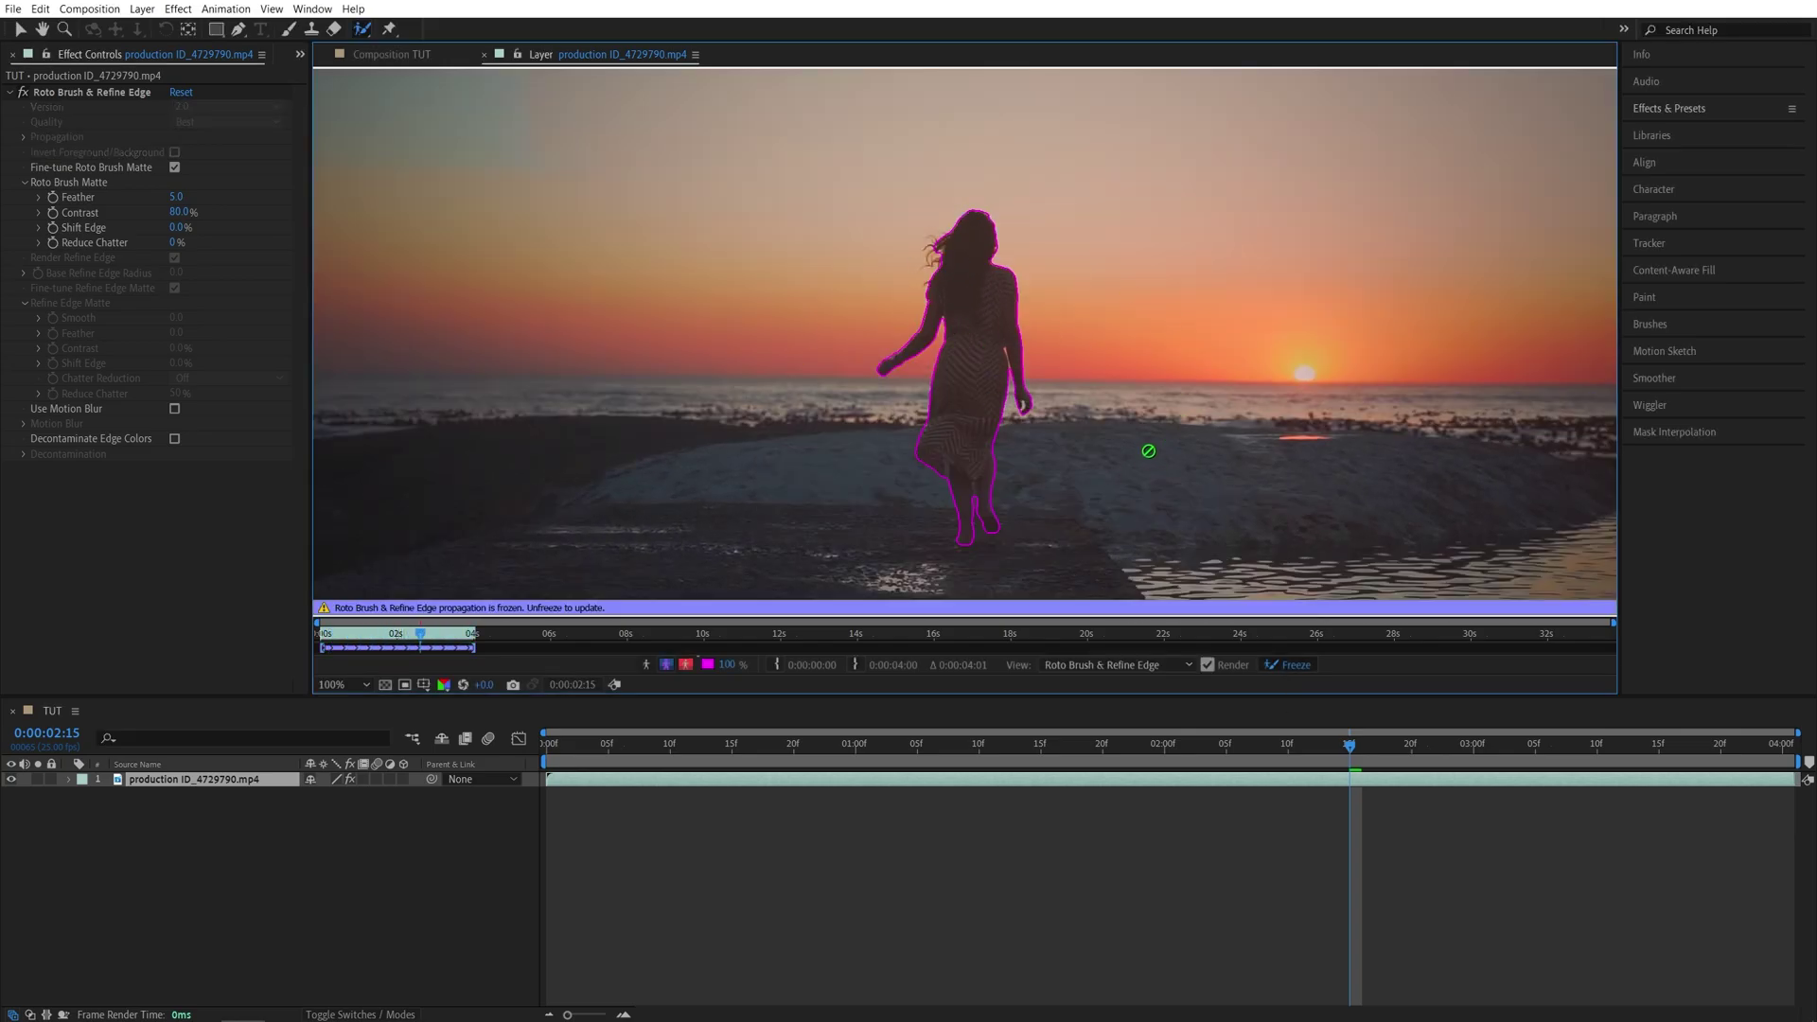
click(399, 57)
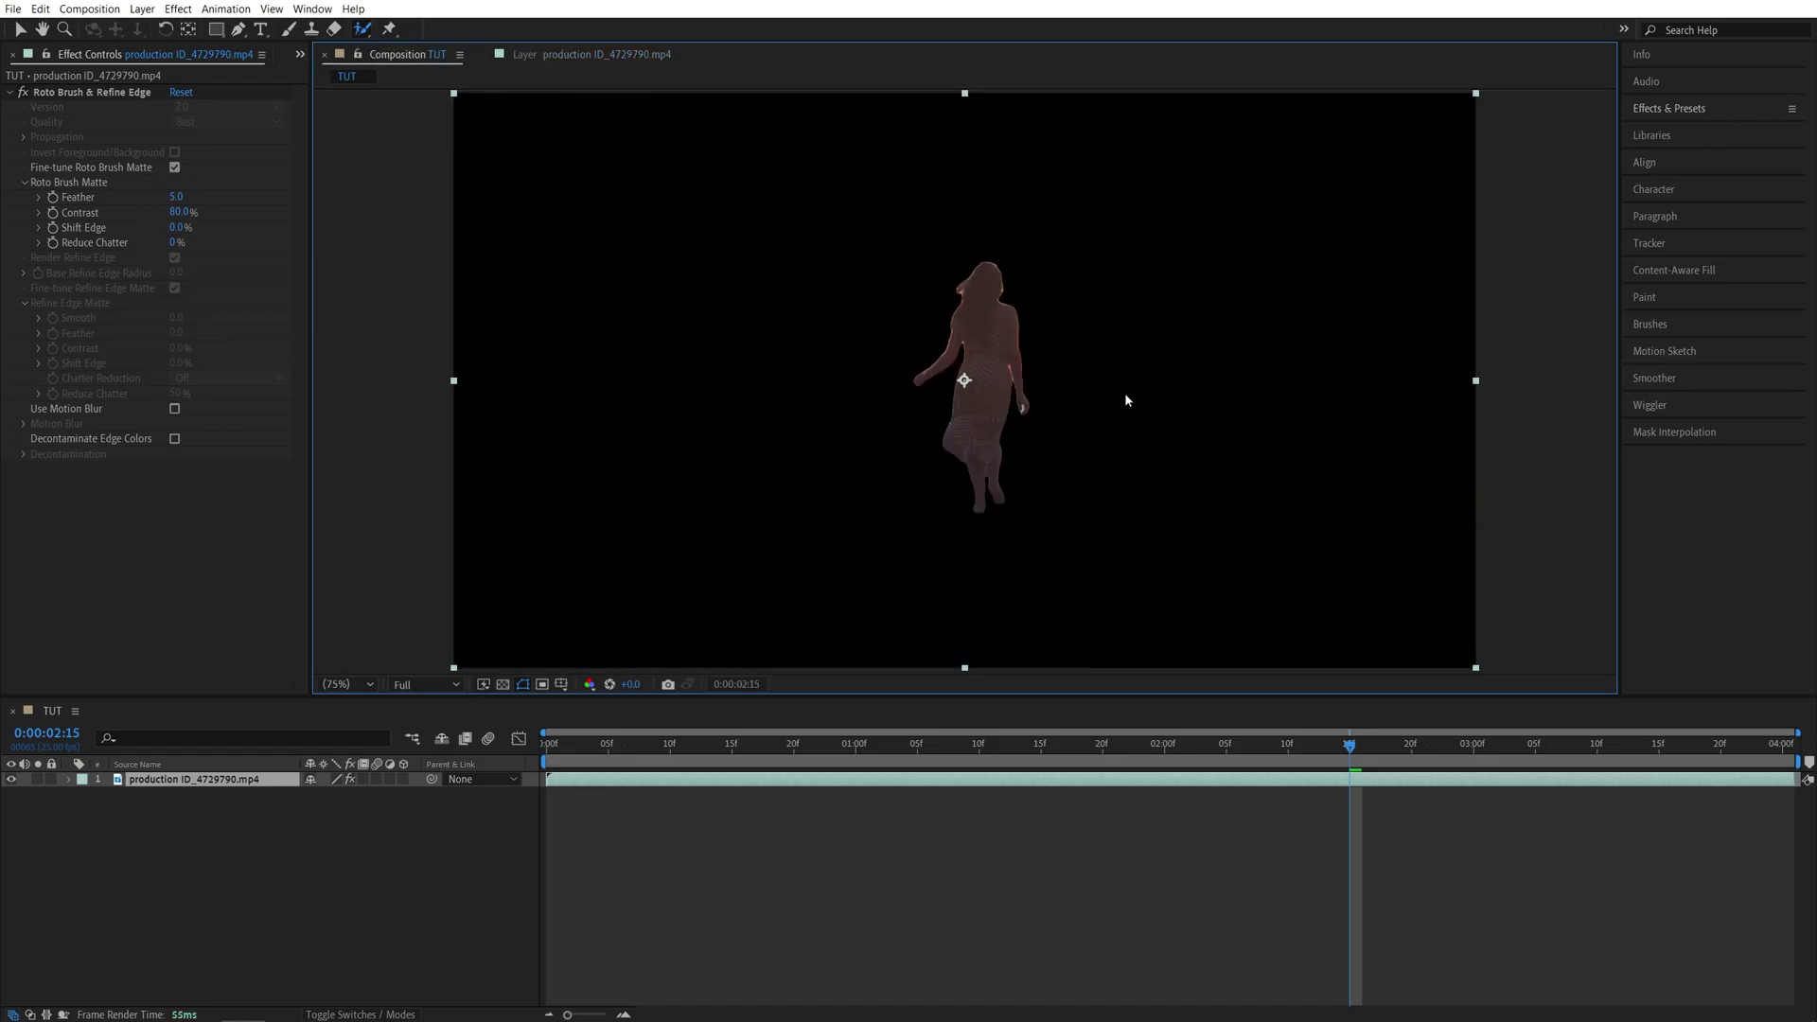
drag(988, 752, 721, 748)
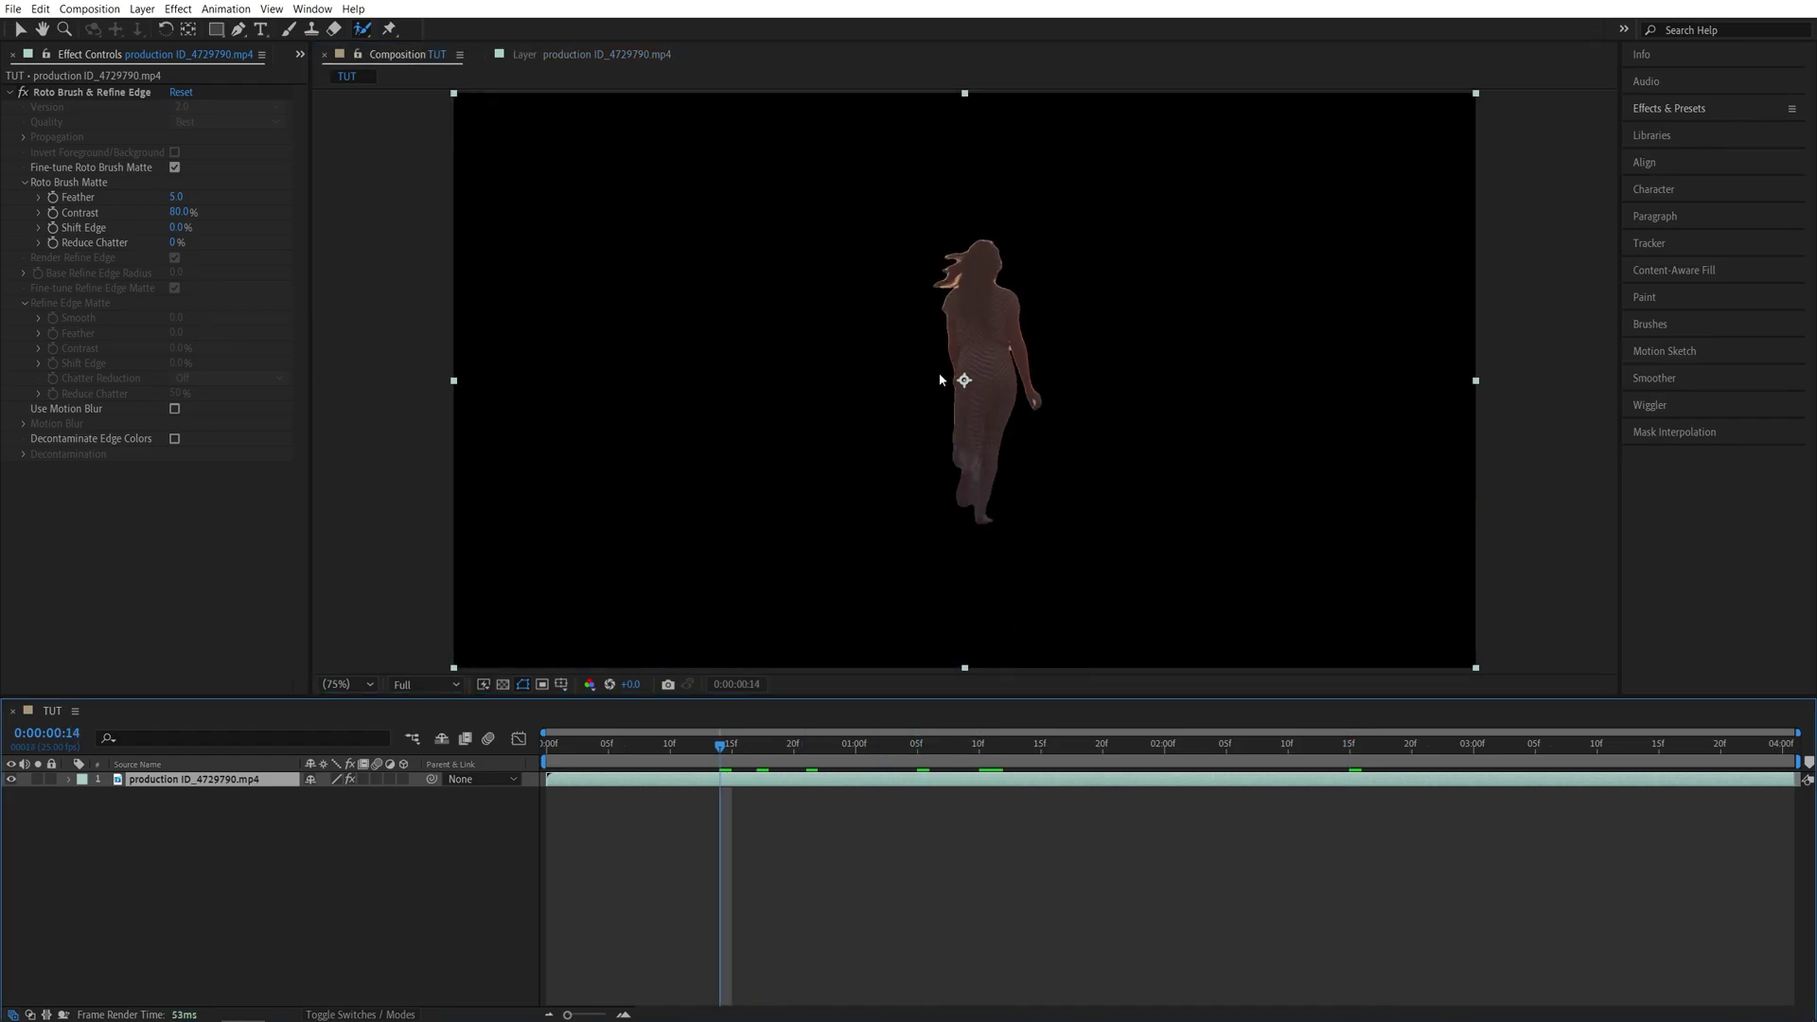
- Duplicate the rotoscoped footage layer
click(207, 841)
click(165, 782)
click(40, 8)
click(133, 209)
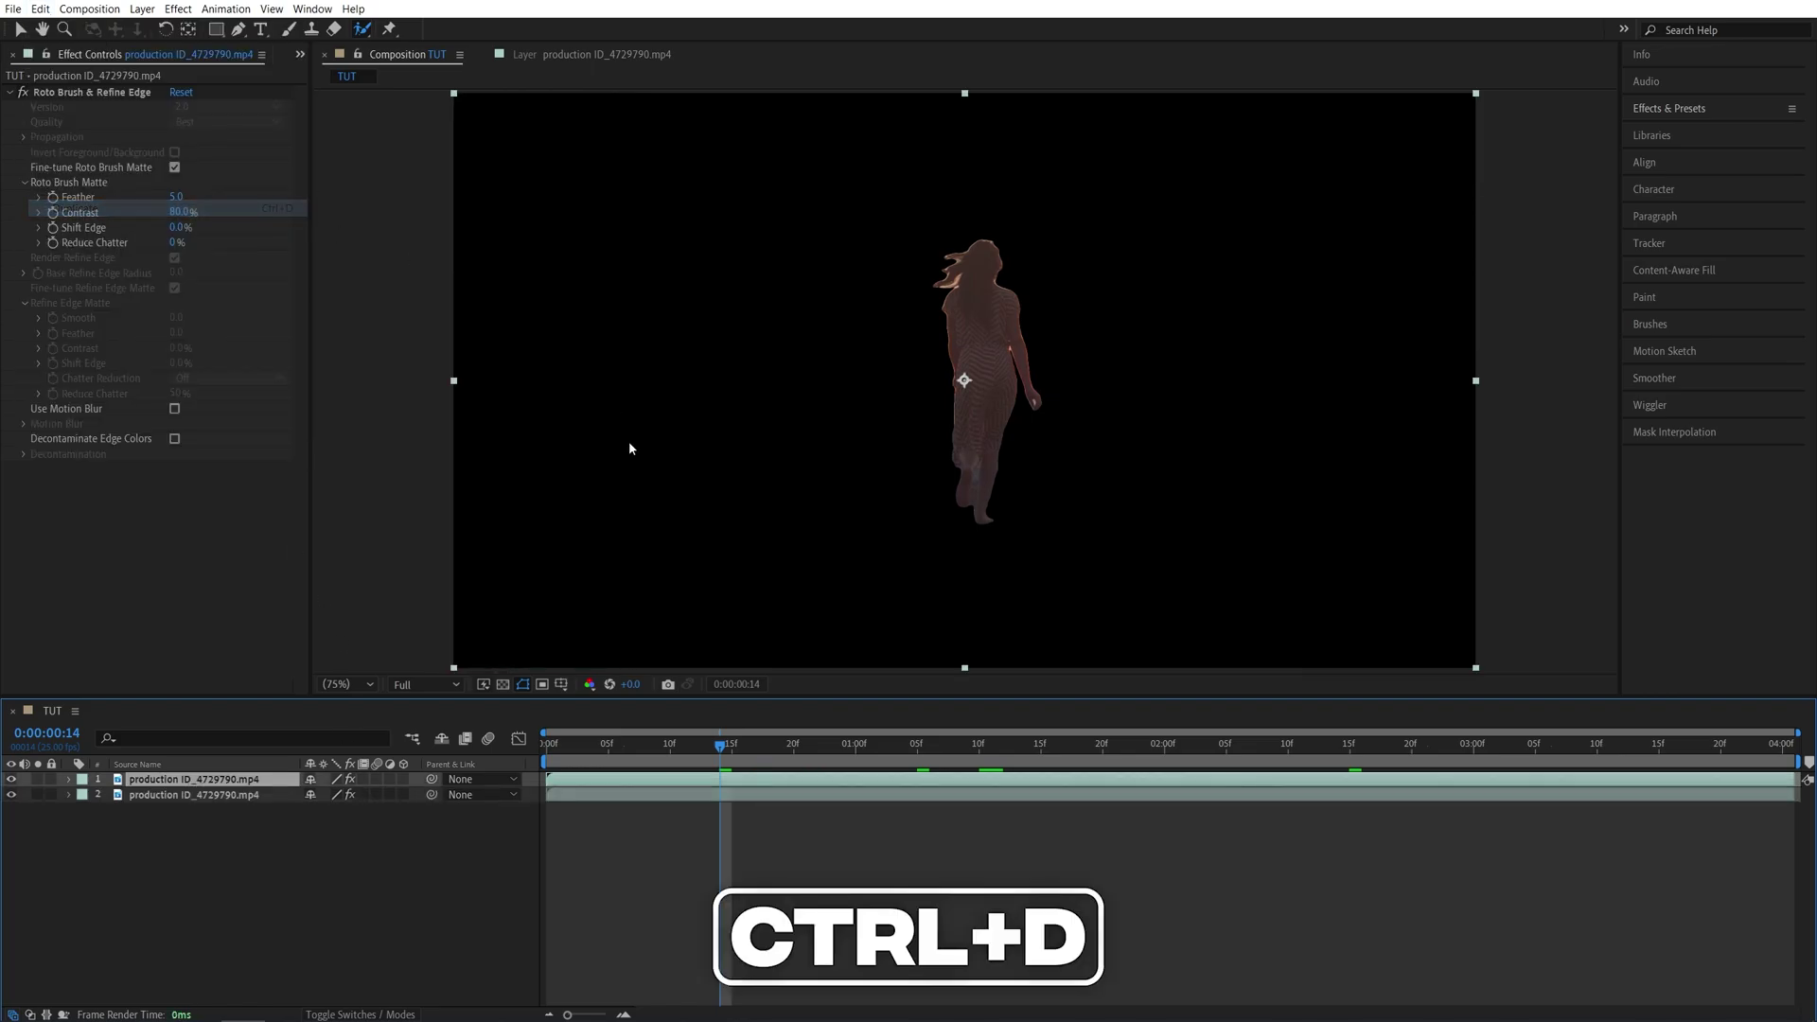
- Delete the Roto Brush & Refine Edge effect from the lower footage copy so it serves as the full background
click(201, 796)
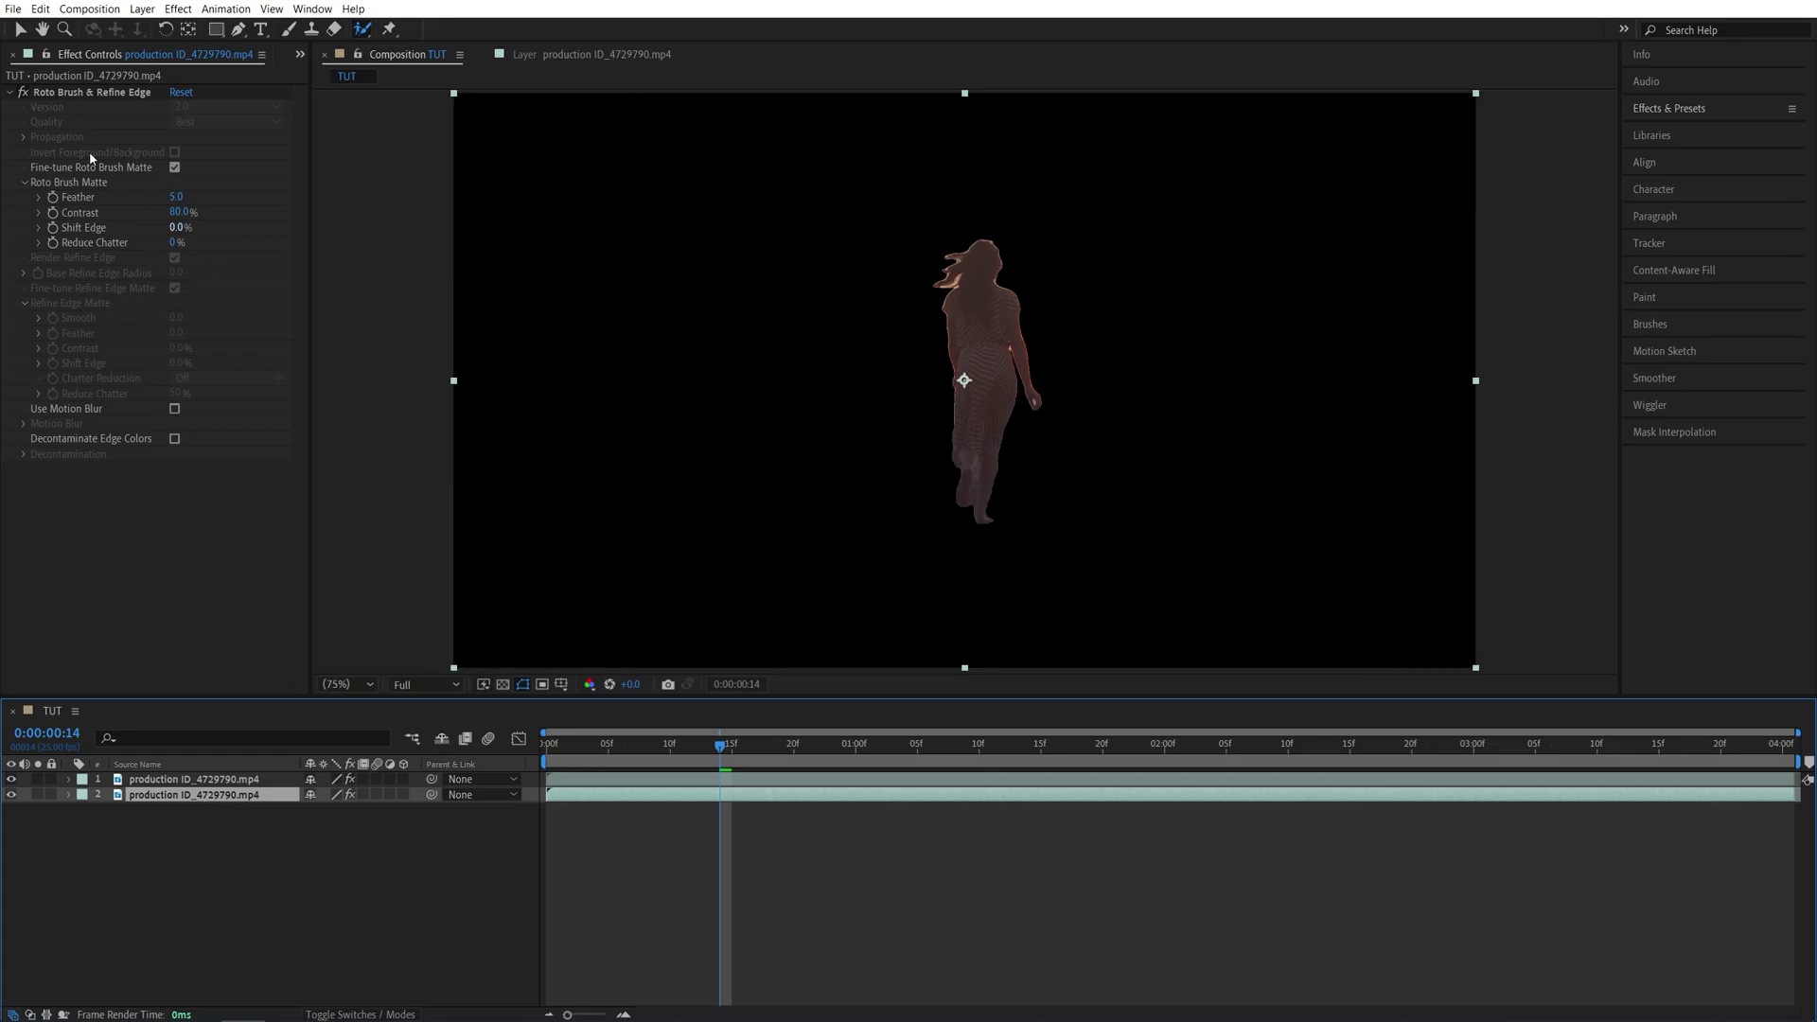
click(90, 93)
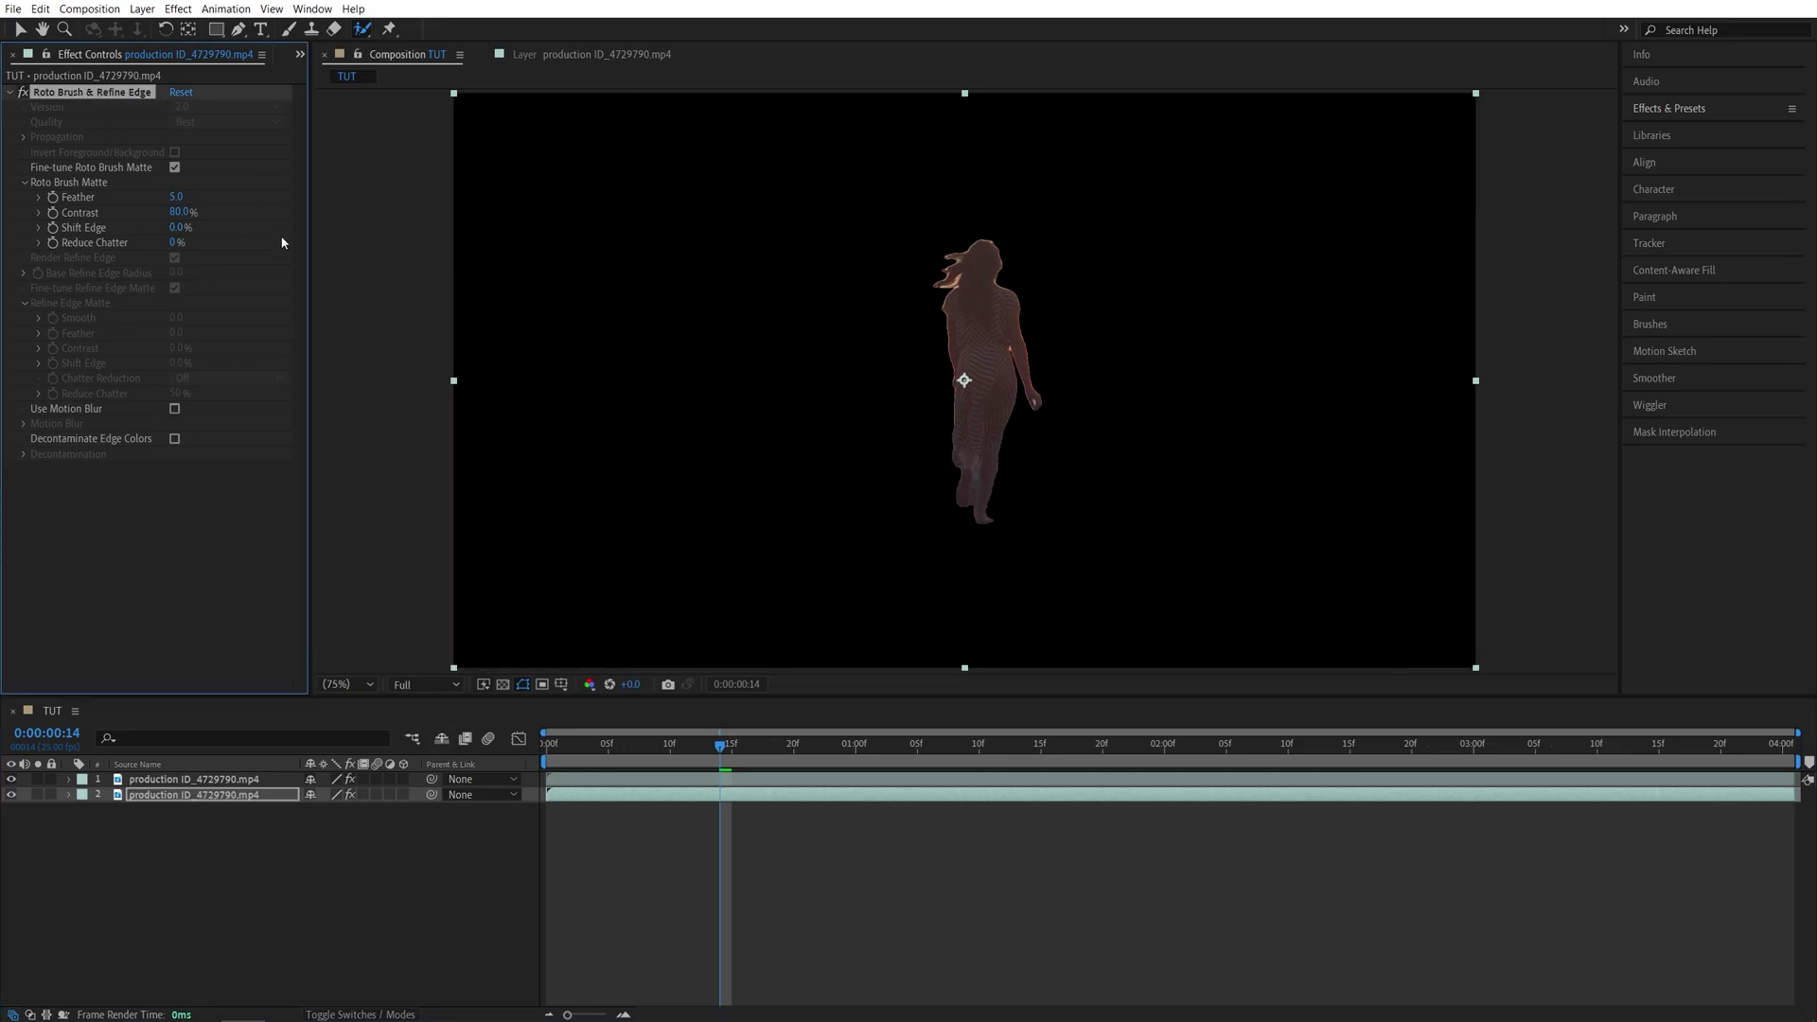
key(Delete)
click(423, 910)
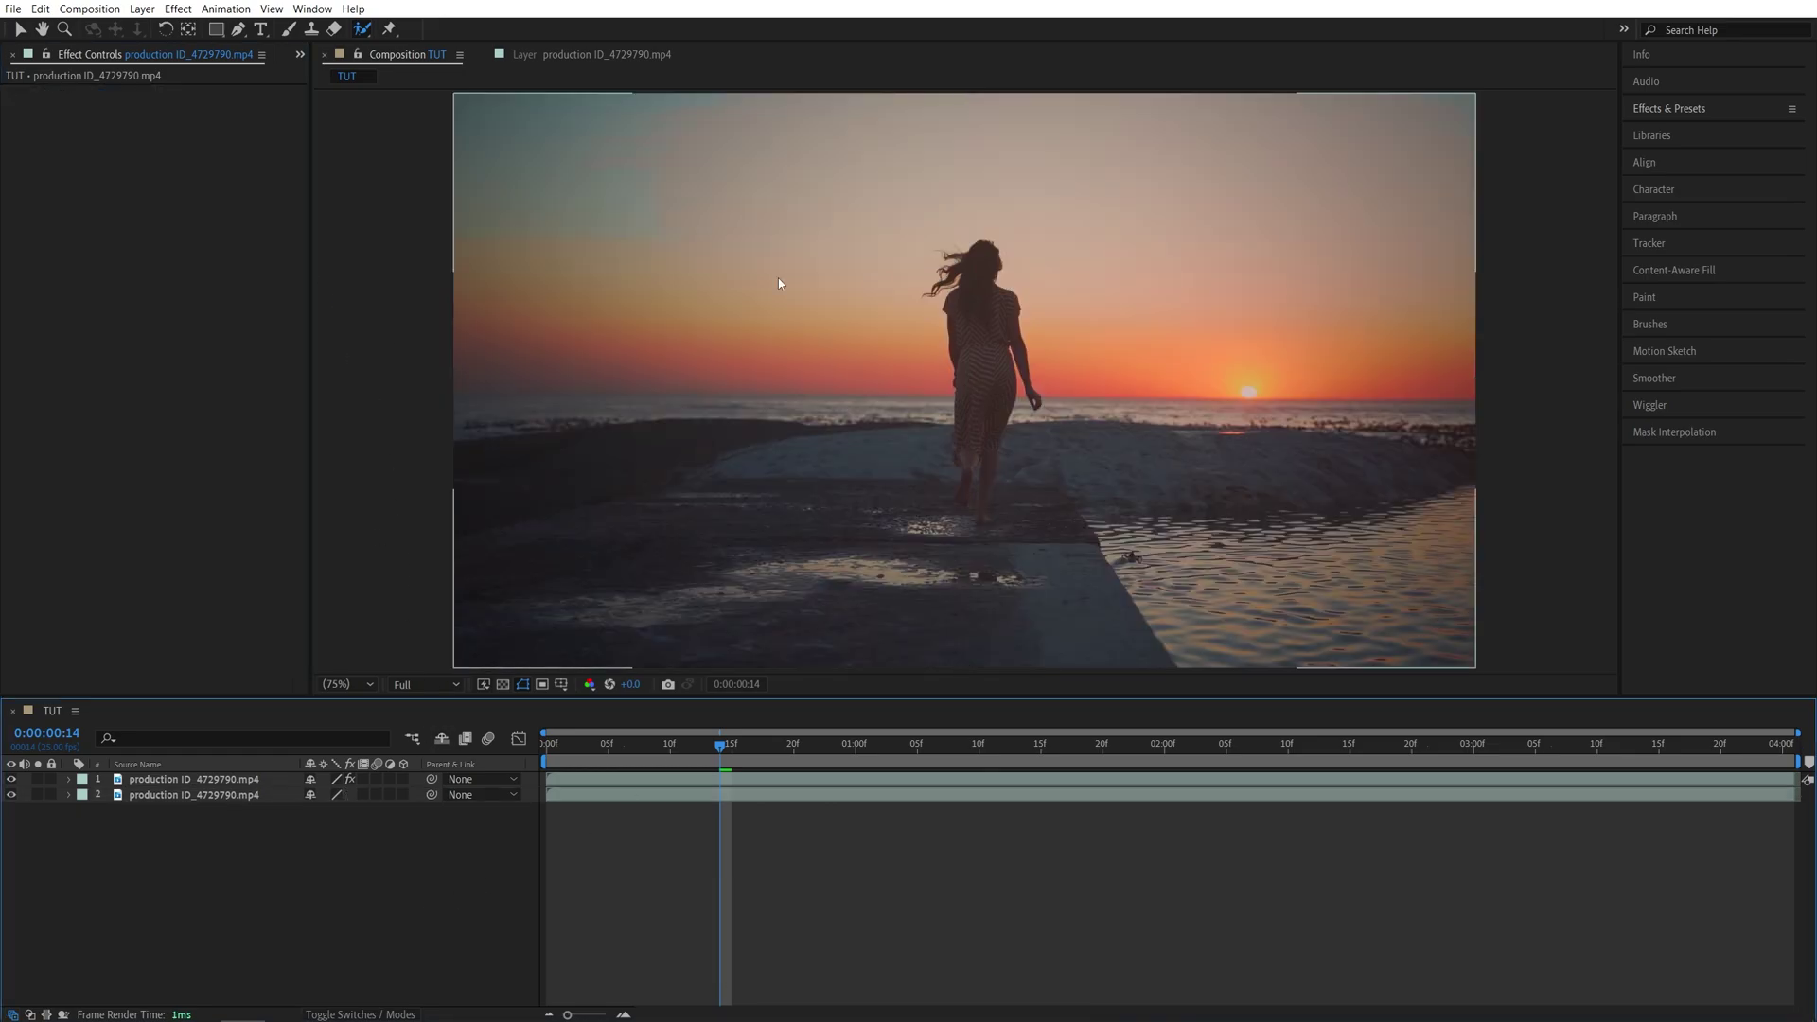
- Move to 0:00:00:12 and toggle the background layer's visibility off and on to check the cut-out above it
drag(671, 747, 695, 752)
click(156, 800)
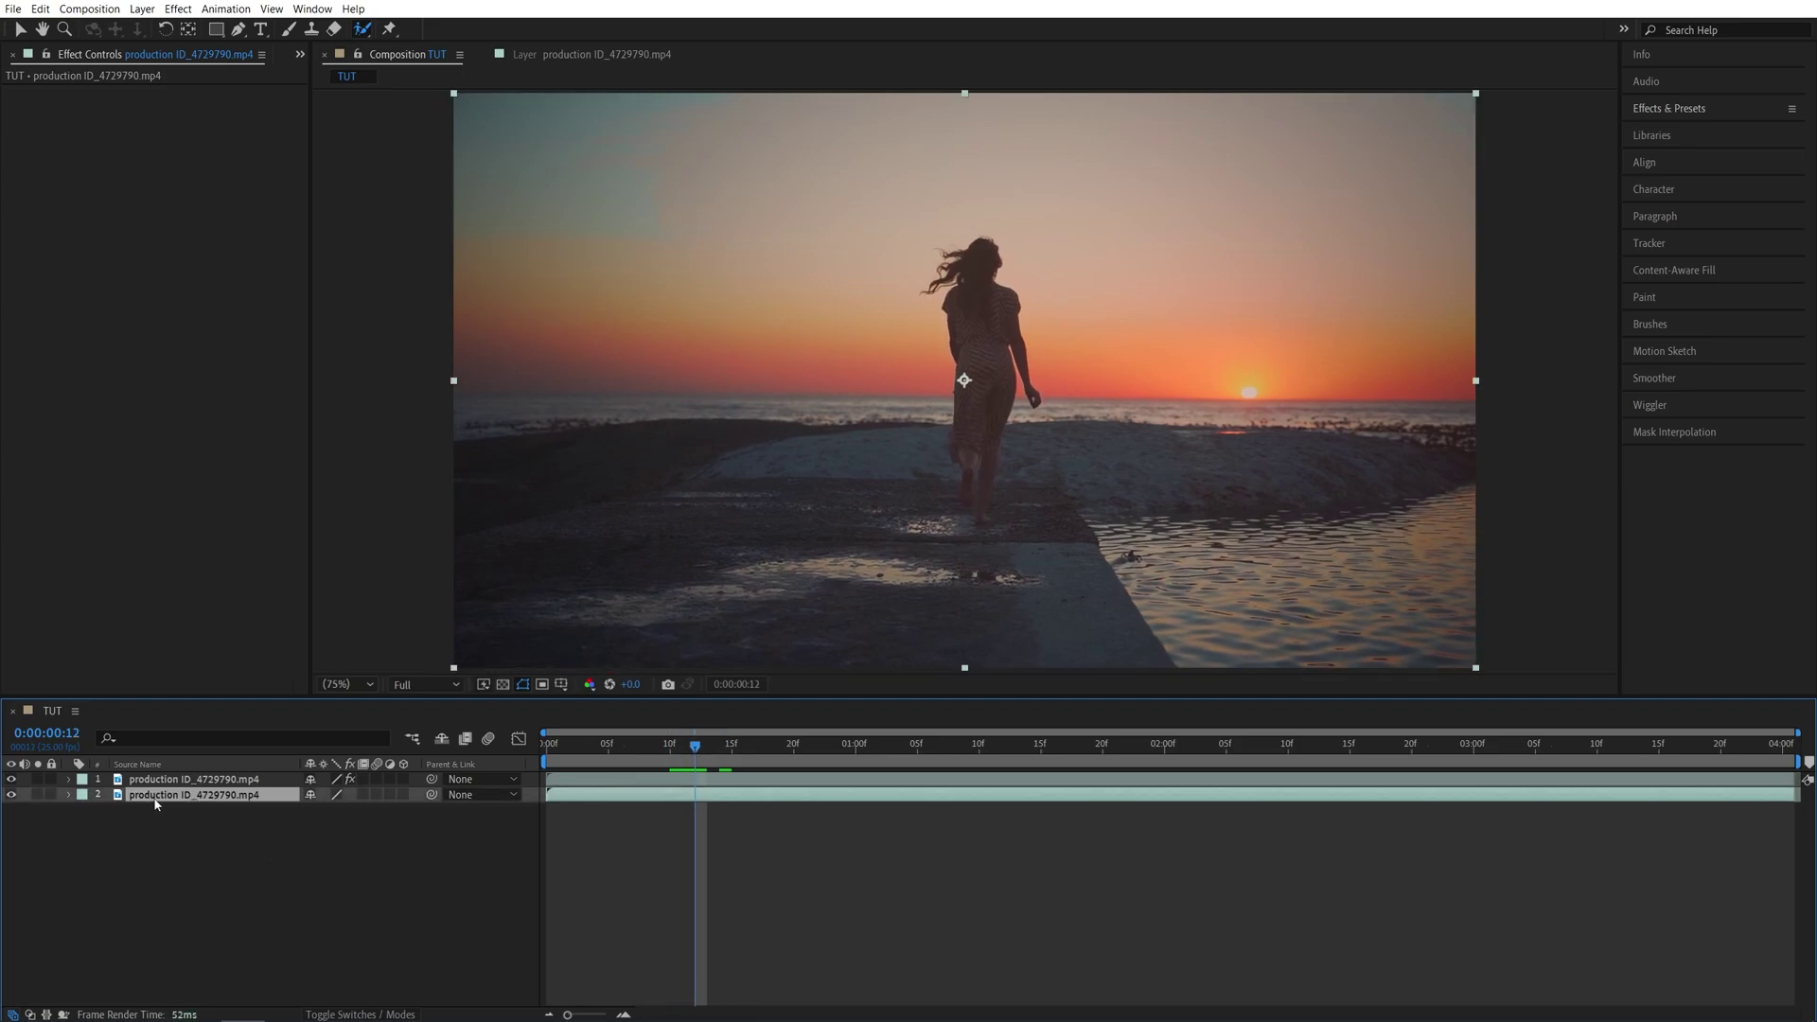
click(180, 841)
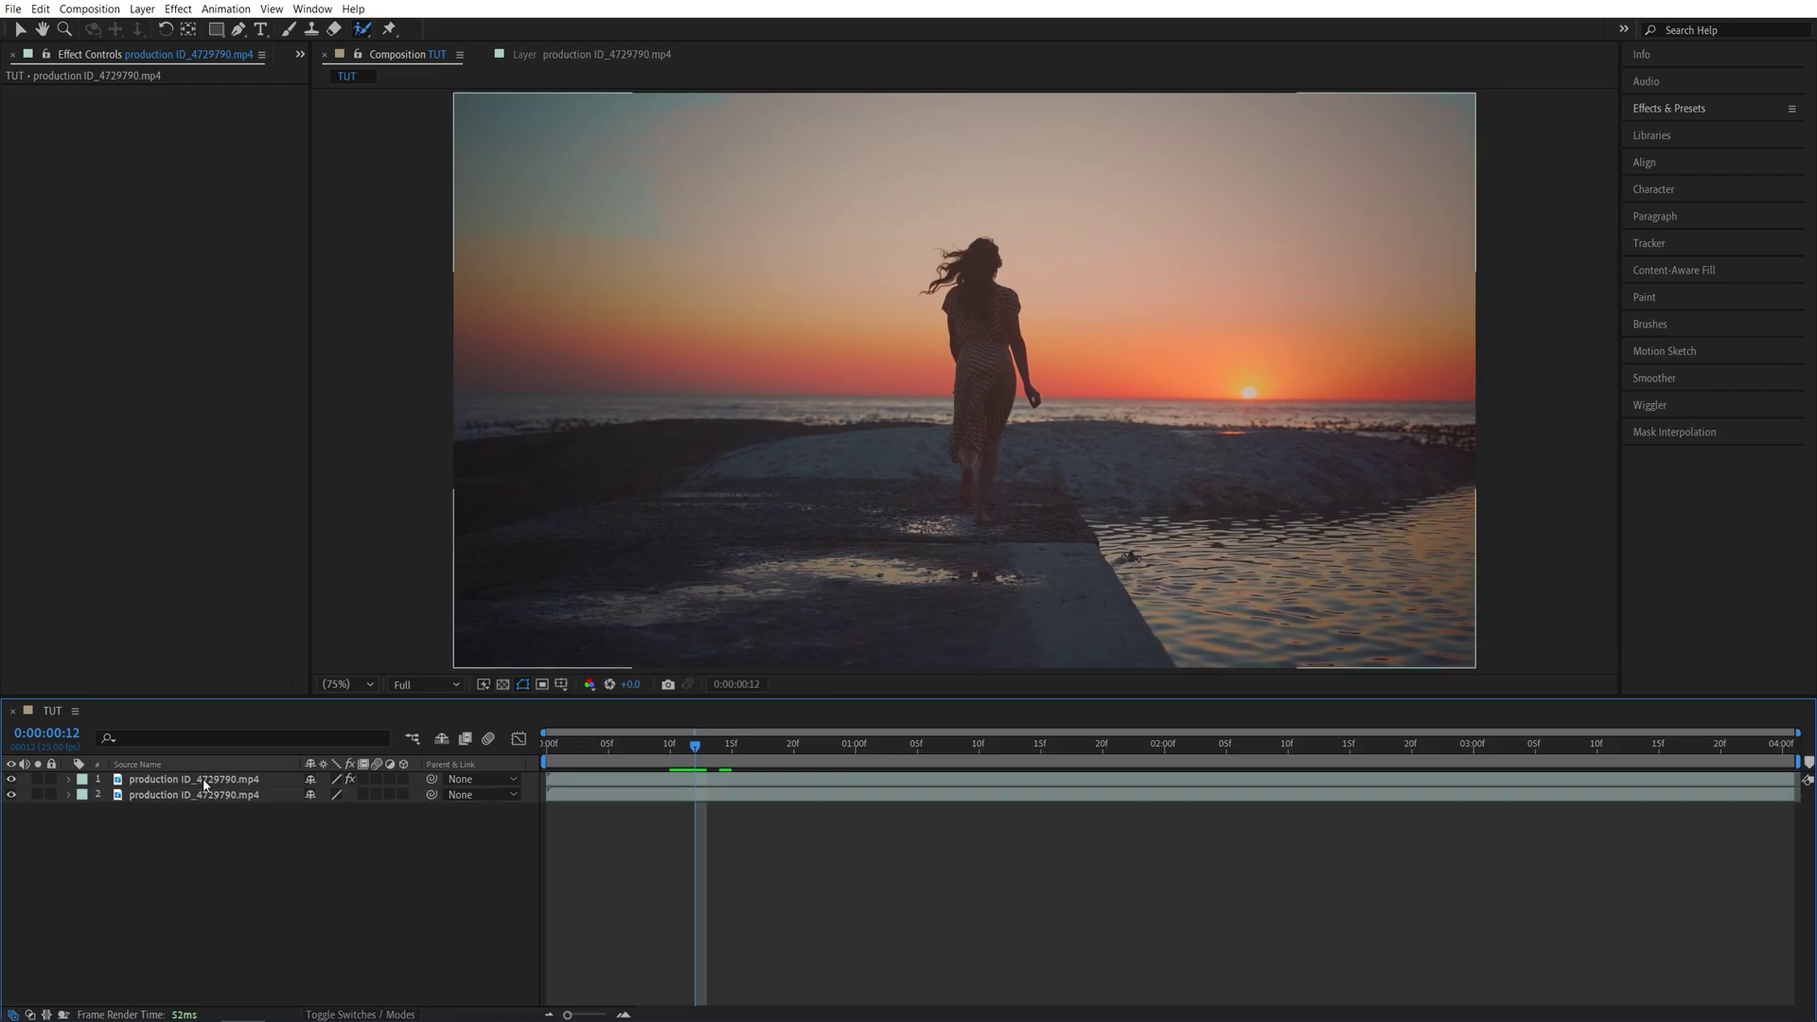
click(205, 781)
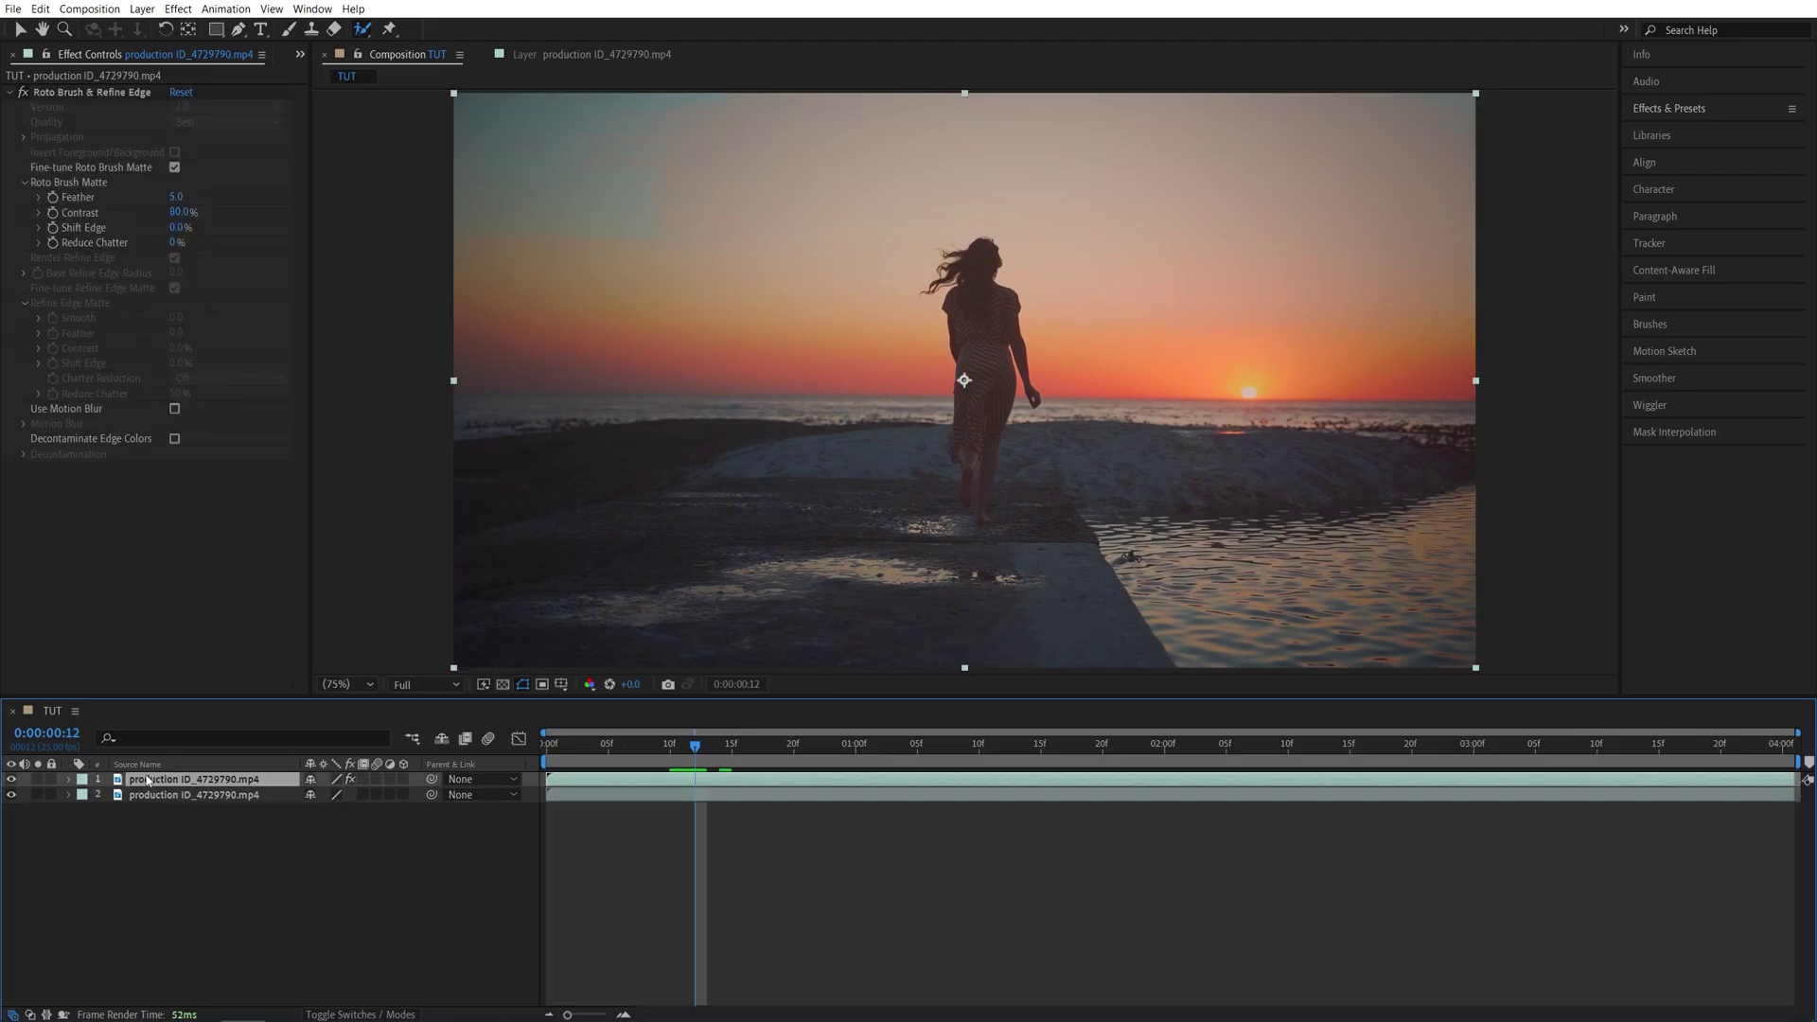
click(11, 797)
click(12, 796)
click(282, 873)
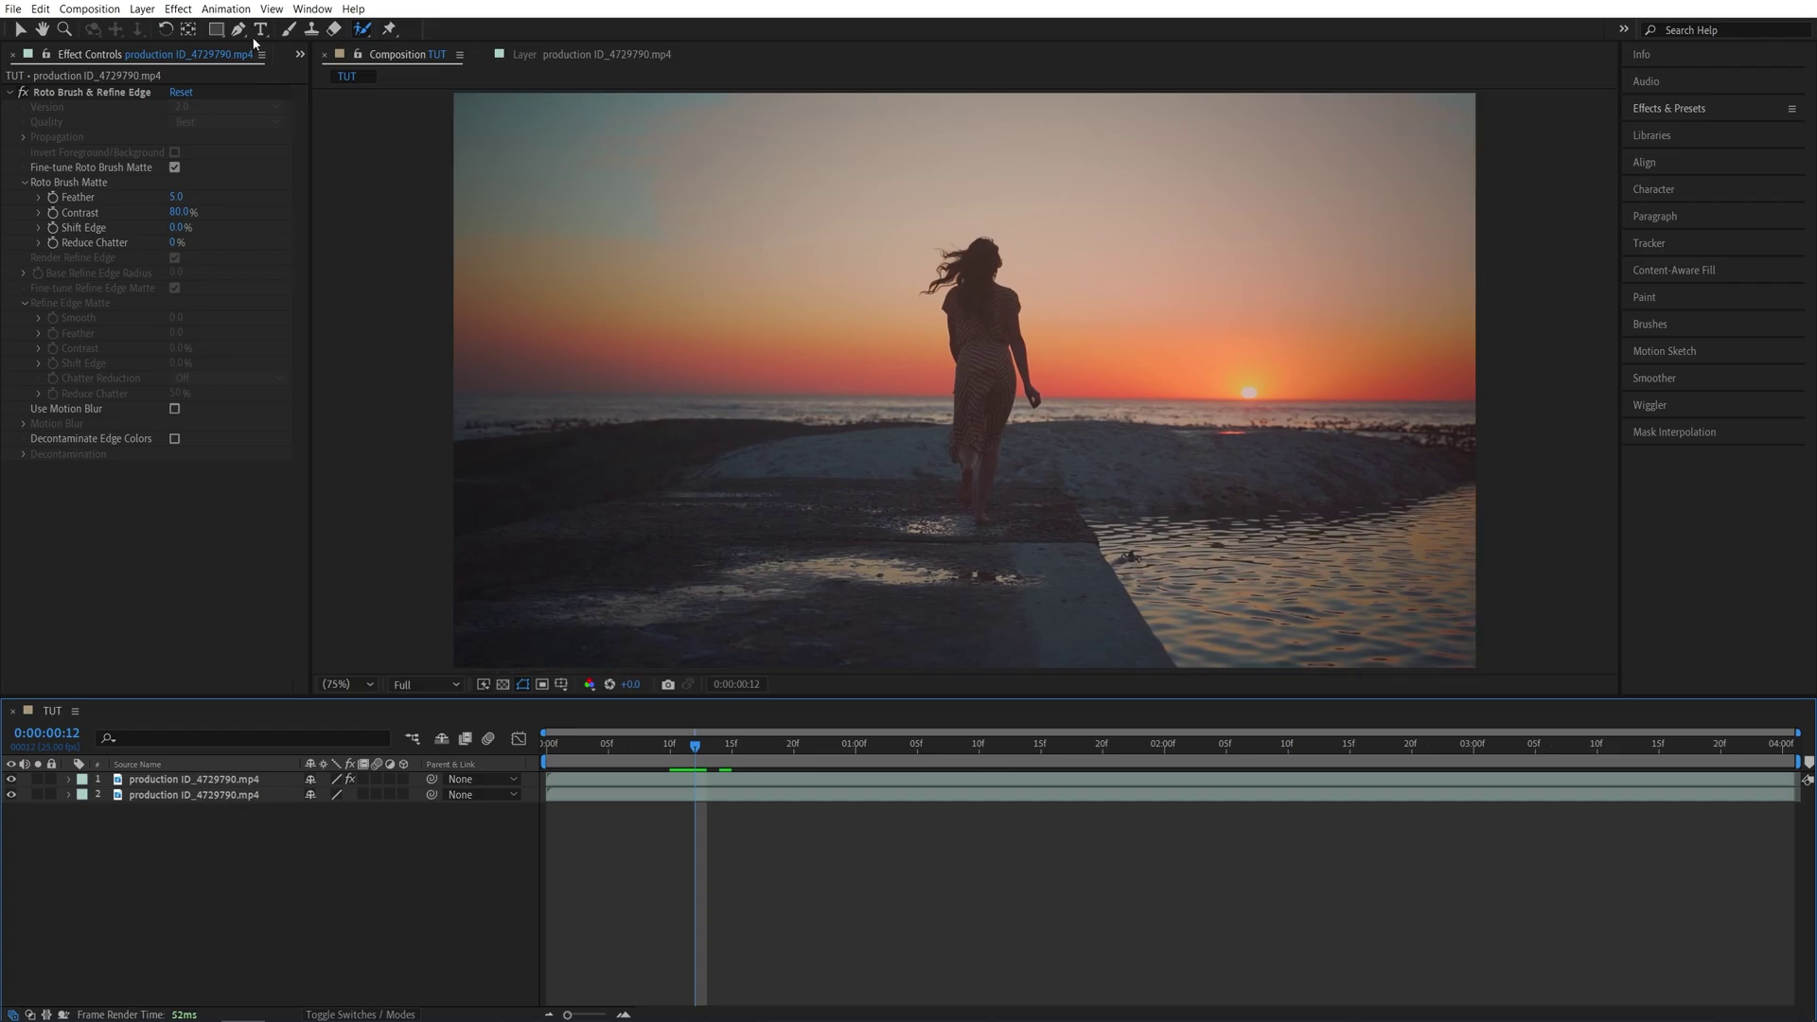
- Create a text layer reading "SUN" and place it between the cut-out layer and the background footage
key(ctrl+t)
click(833, 322)
text(SUN)
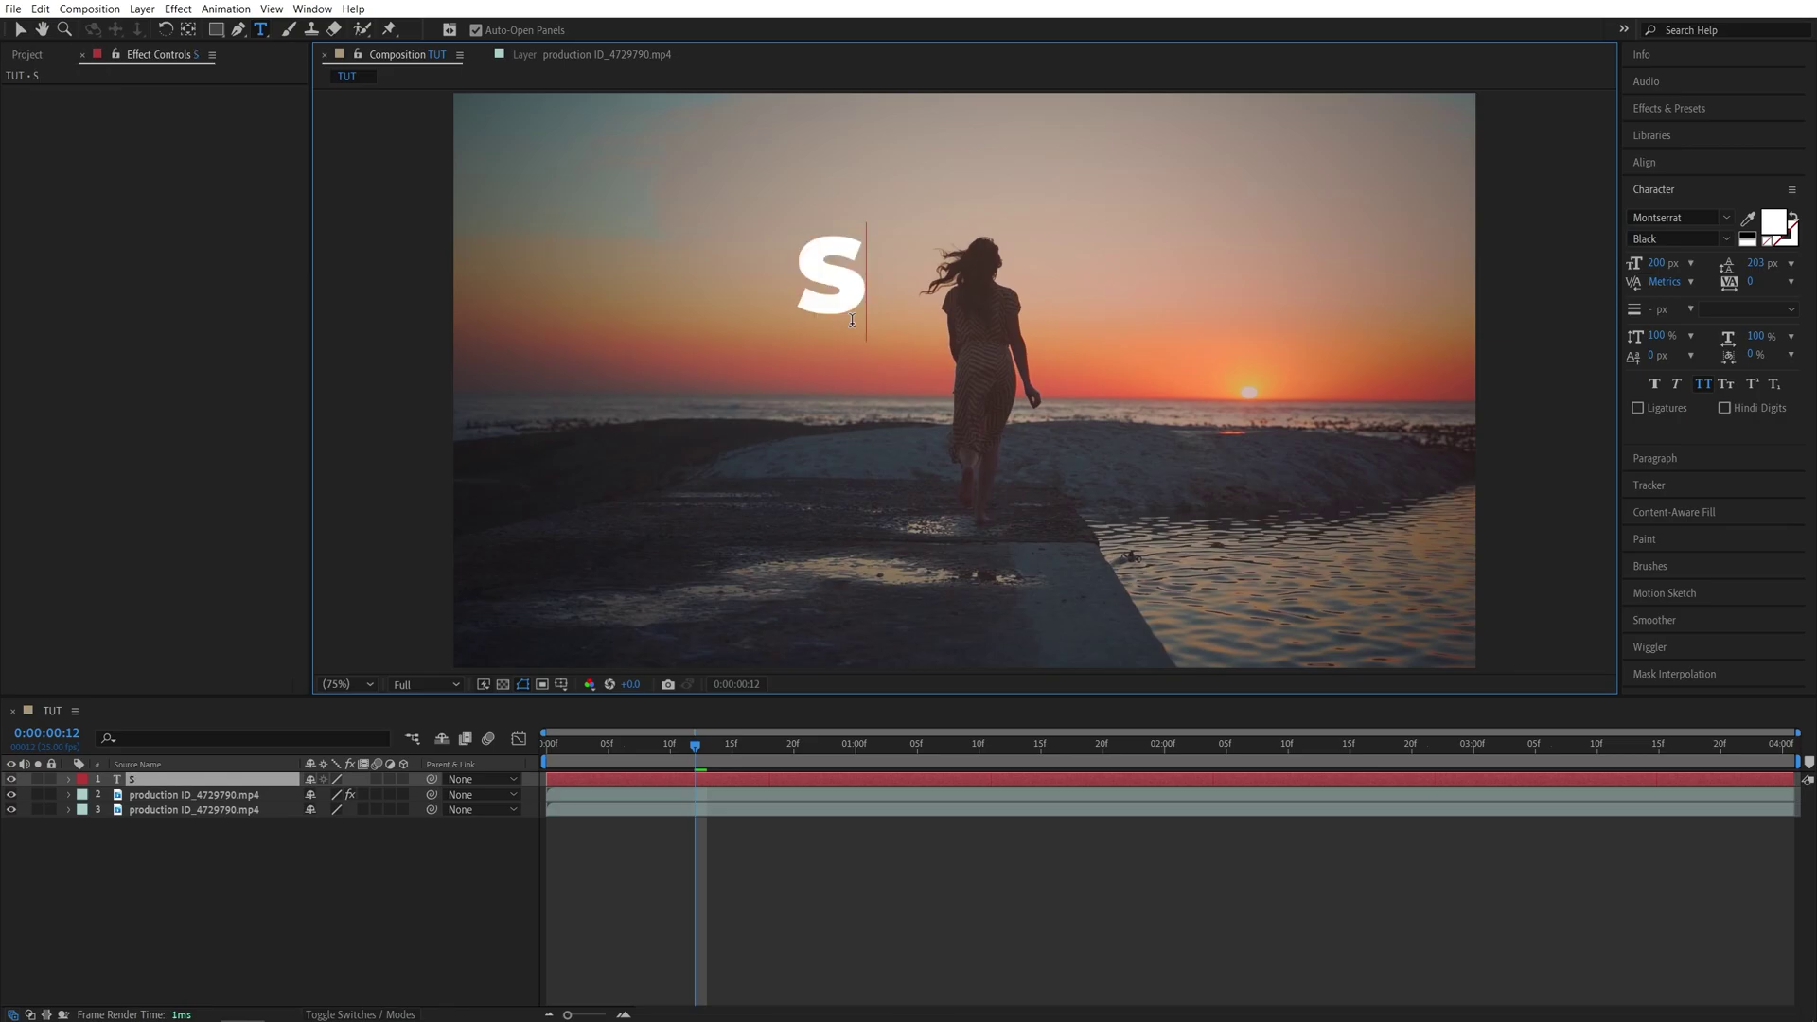
click(21, 31)
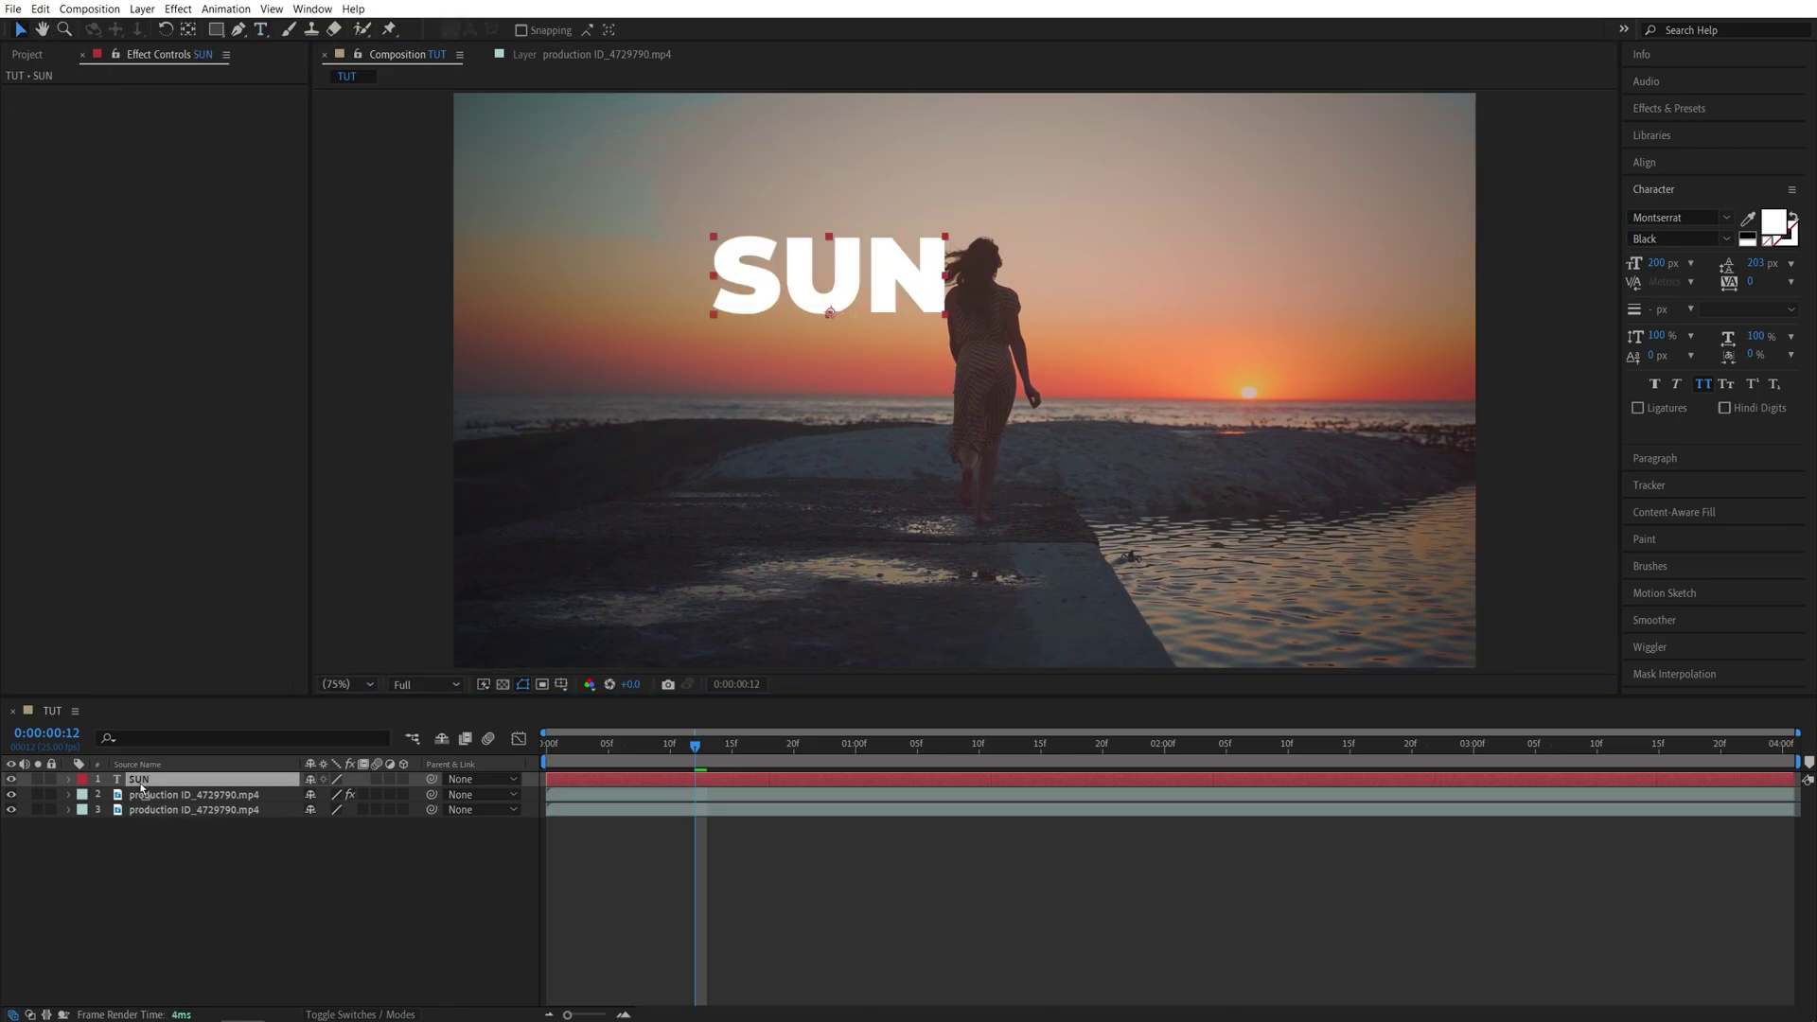
drag(156, 784, 154, 809)
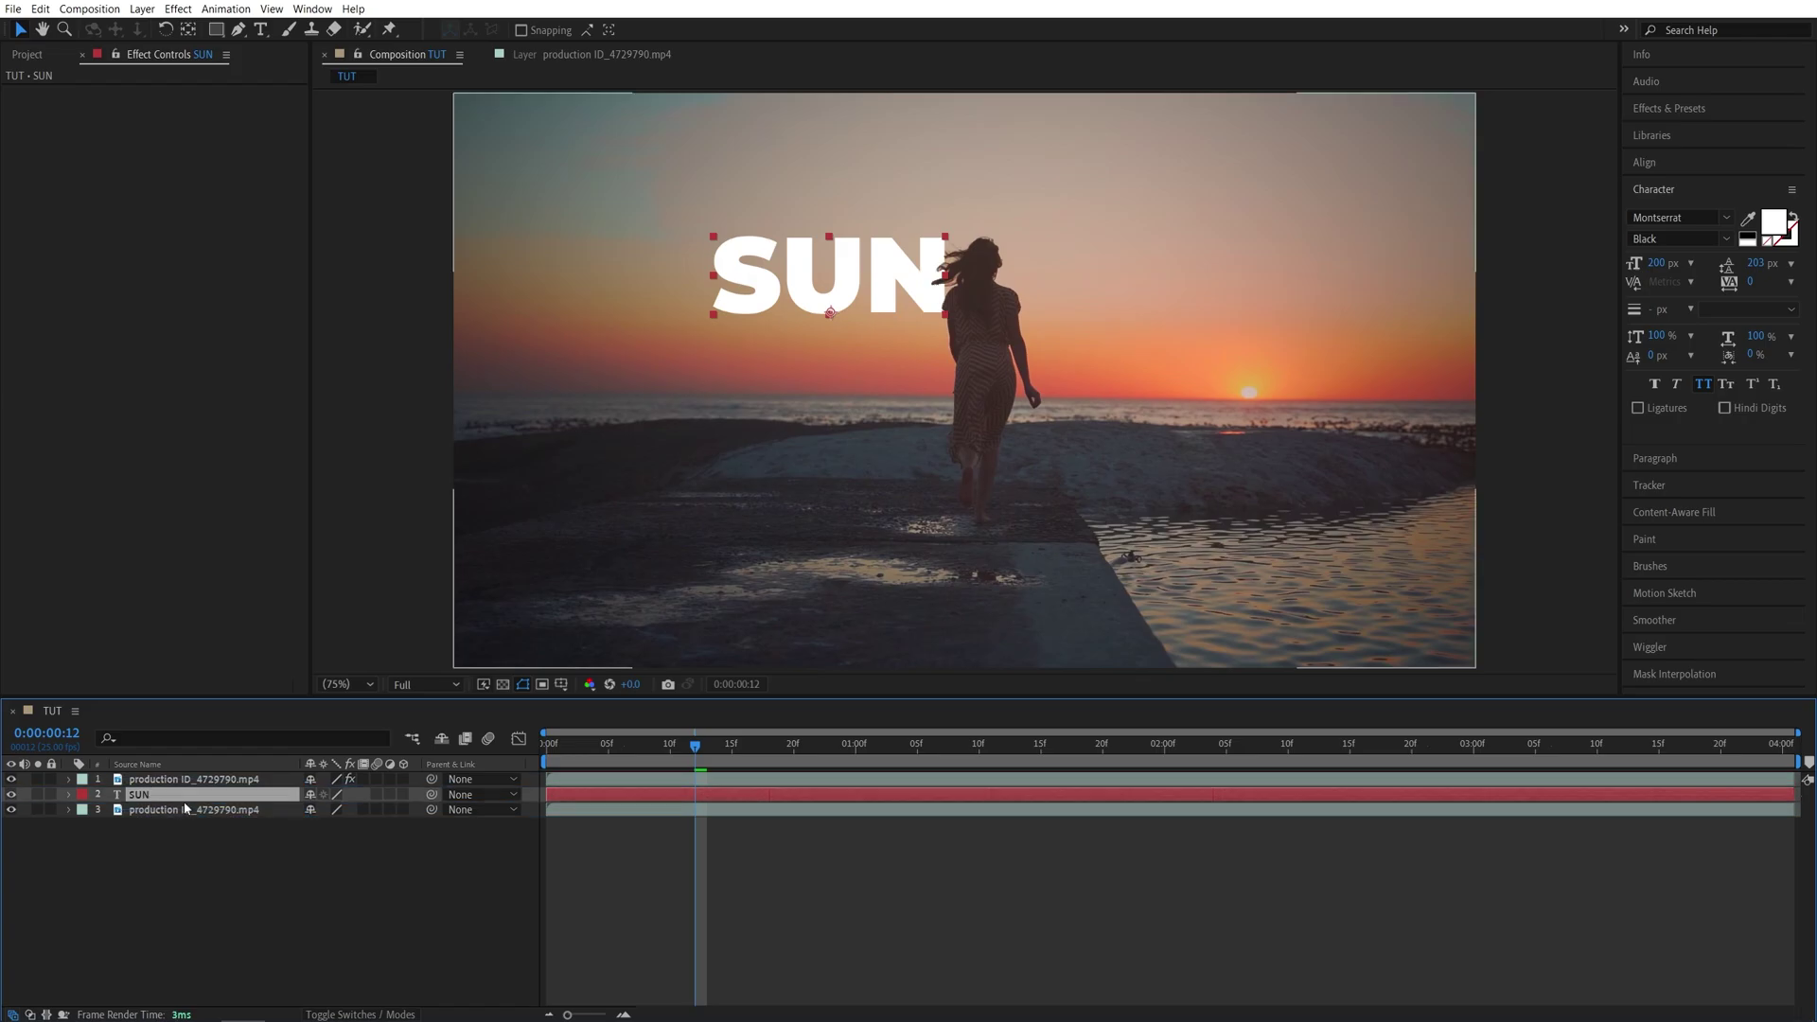
- Enlarge the SUN text, center it in the sky behind the woman, and preview the composition
drag(946, 236, 1079, 152)
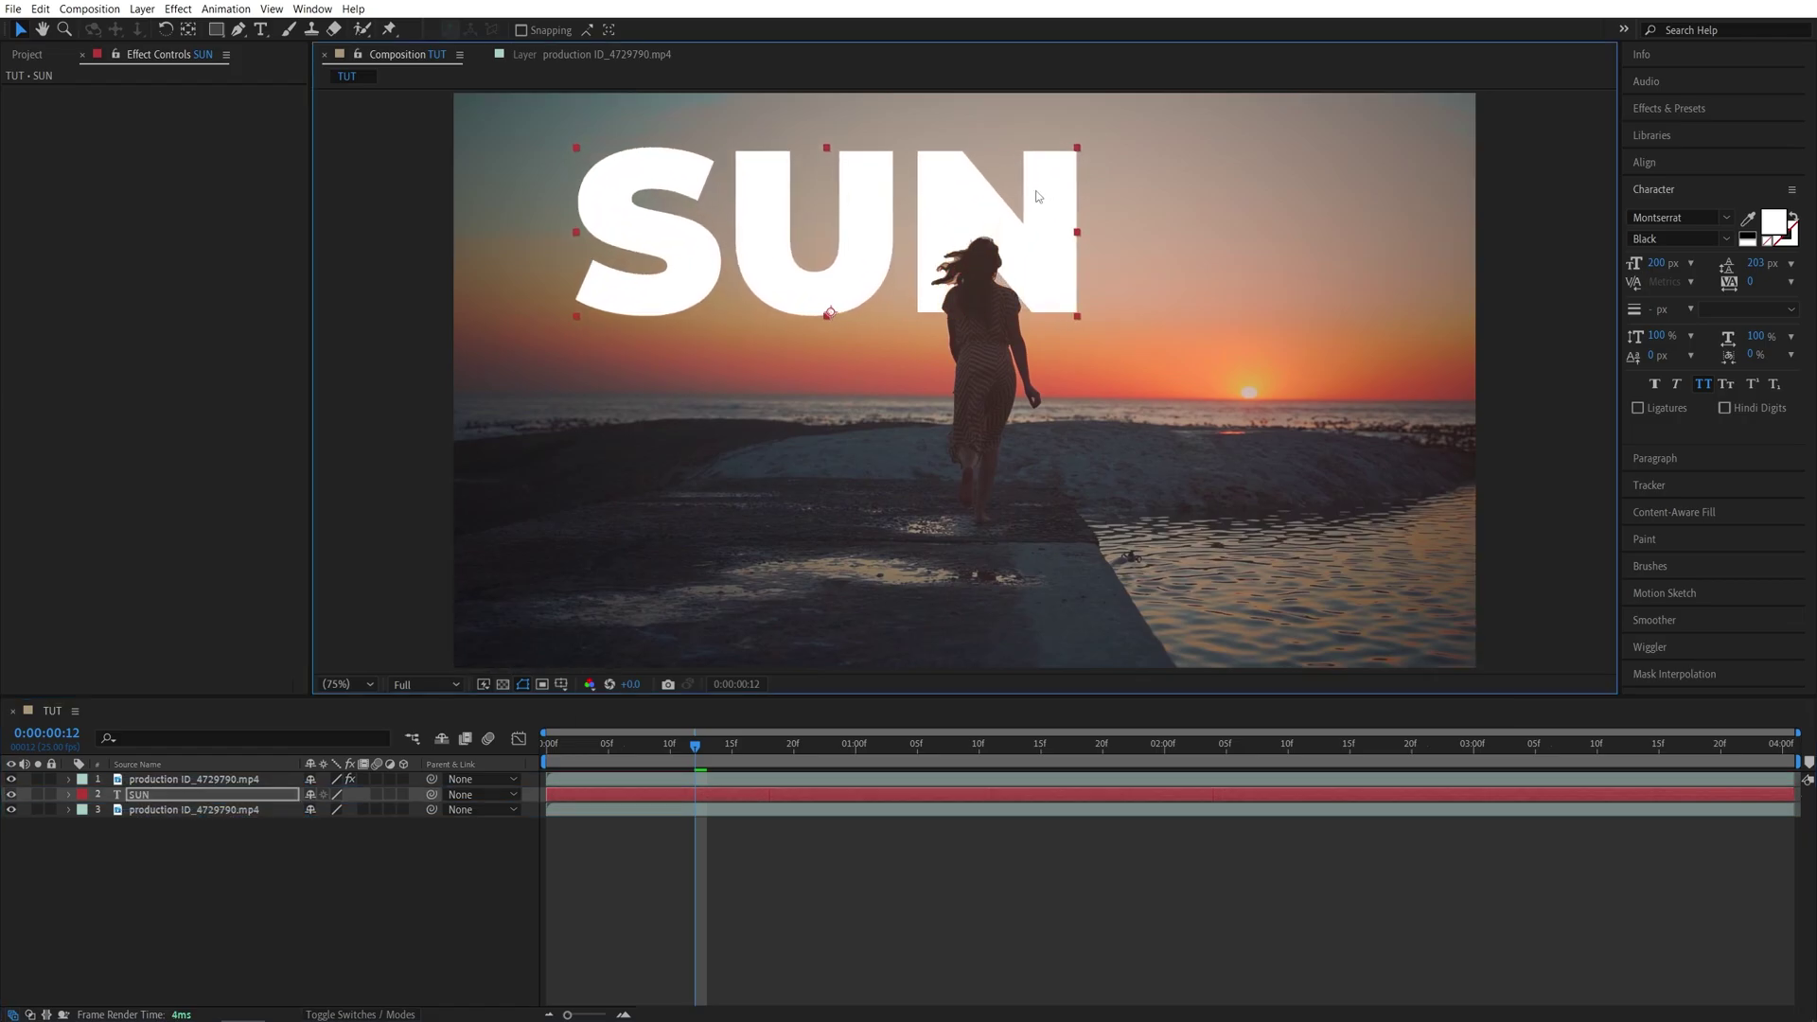
drag(854, 219, 1039, 246)
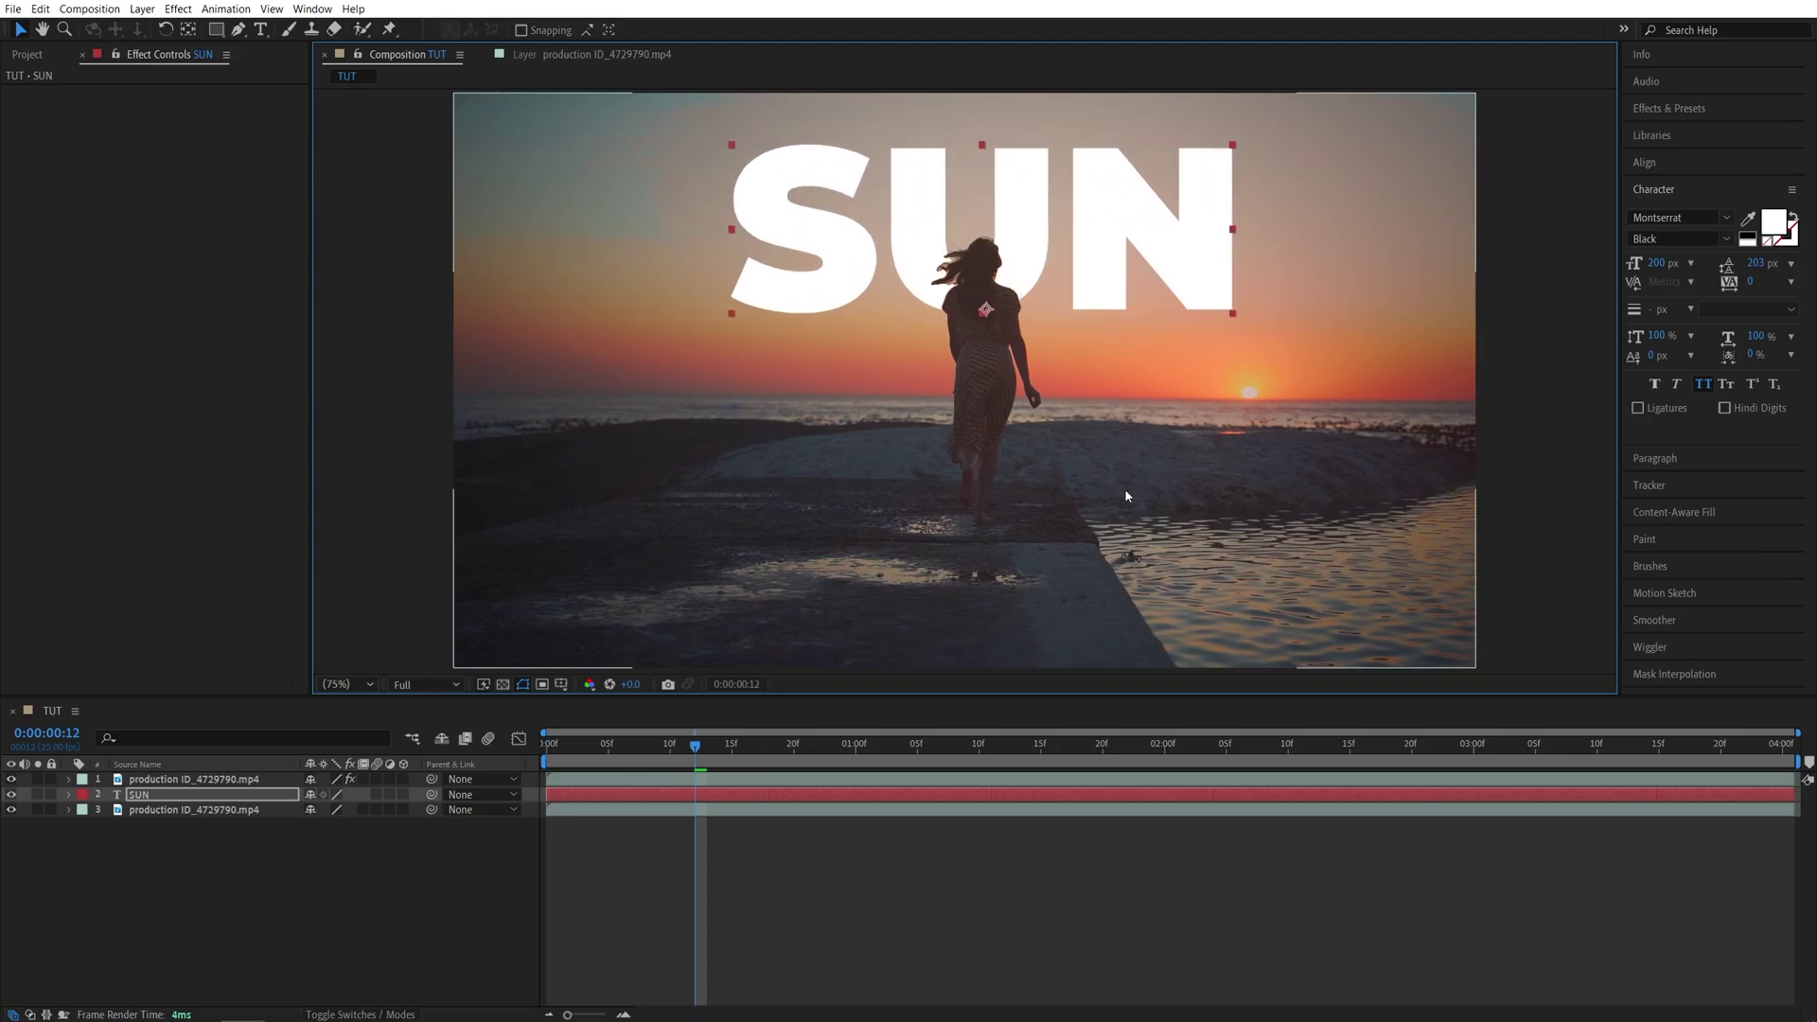
key(space)
click(443, 875)
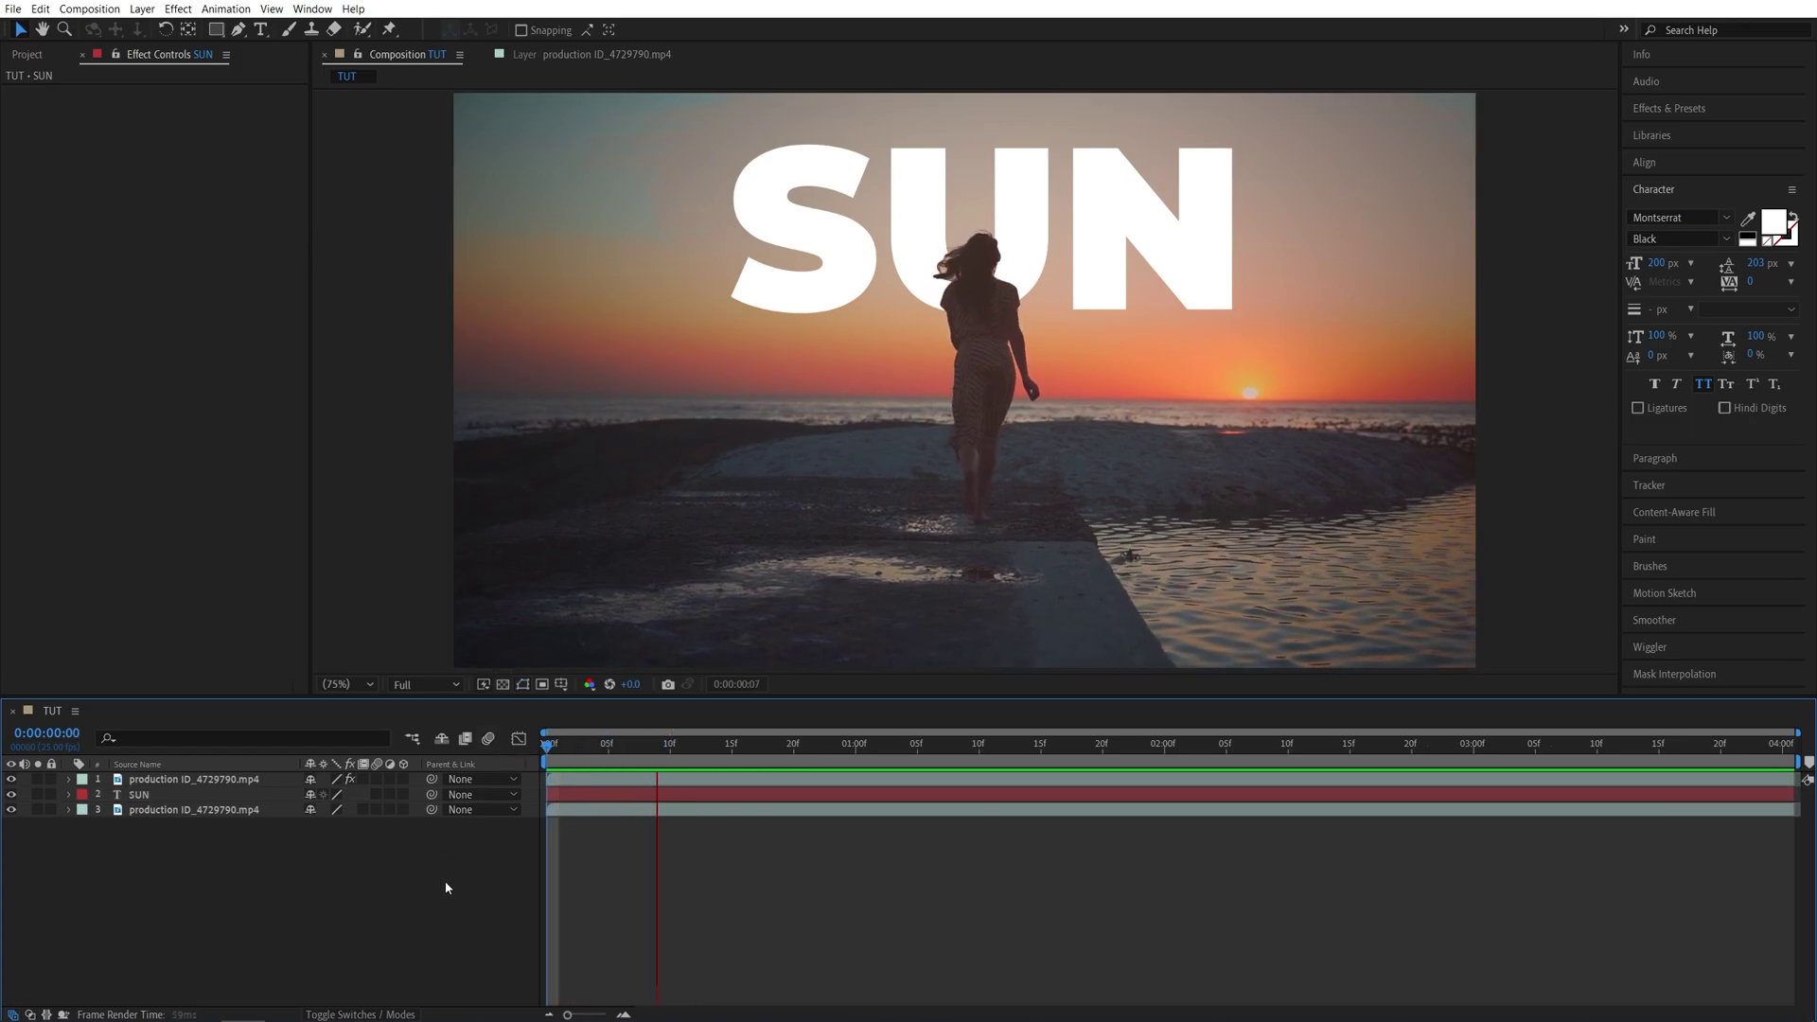